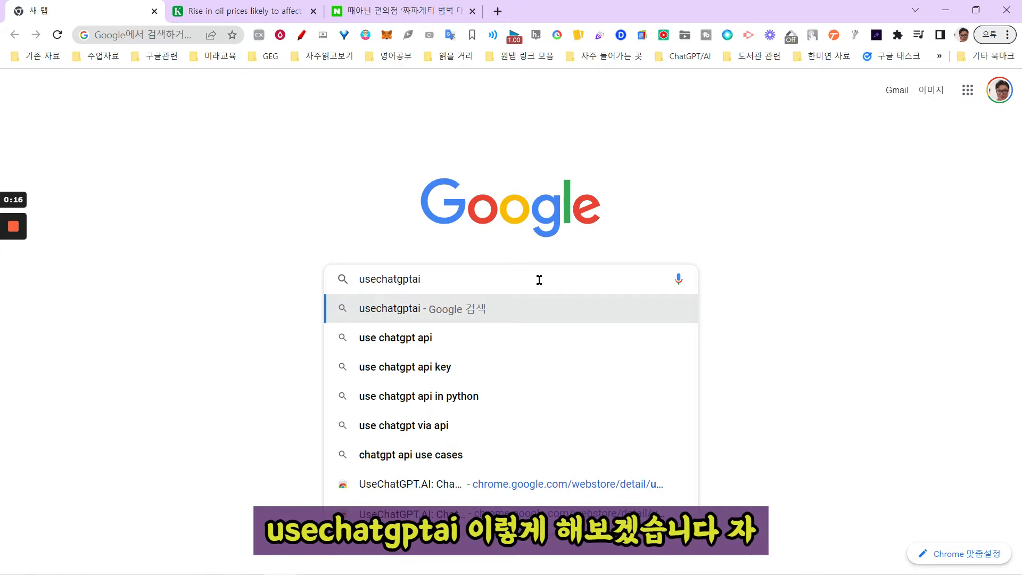
# Search Google for usechatgptai, and add the UseChatGPT.AI: ChatGPT Copilot on Chrome extension from its Chrome Web Store page
pyautogui.press('Return')
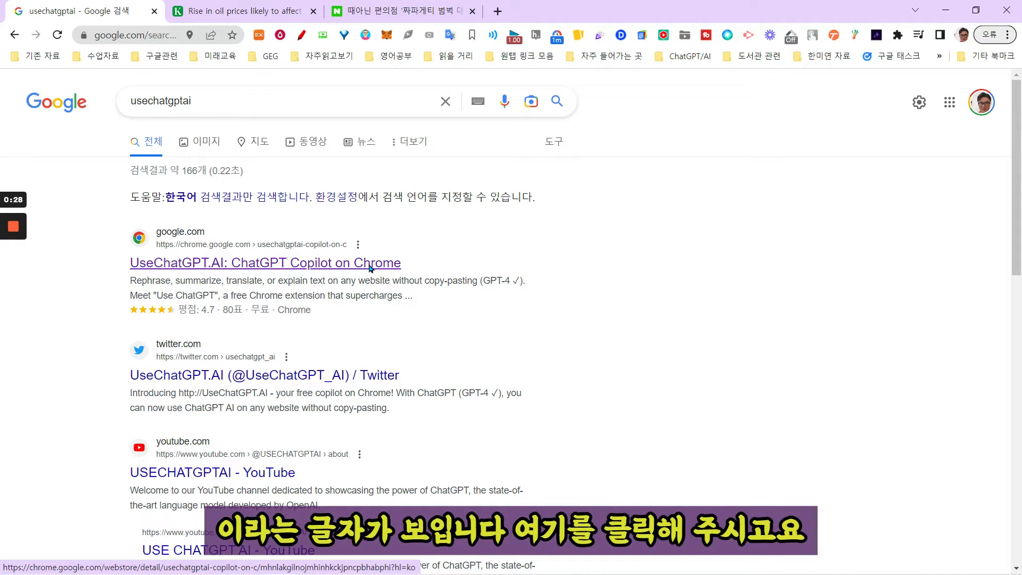
pyautogui.click(370, 266)
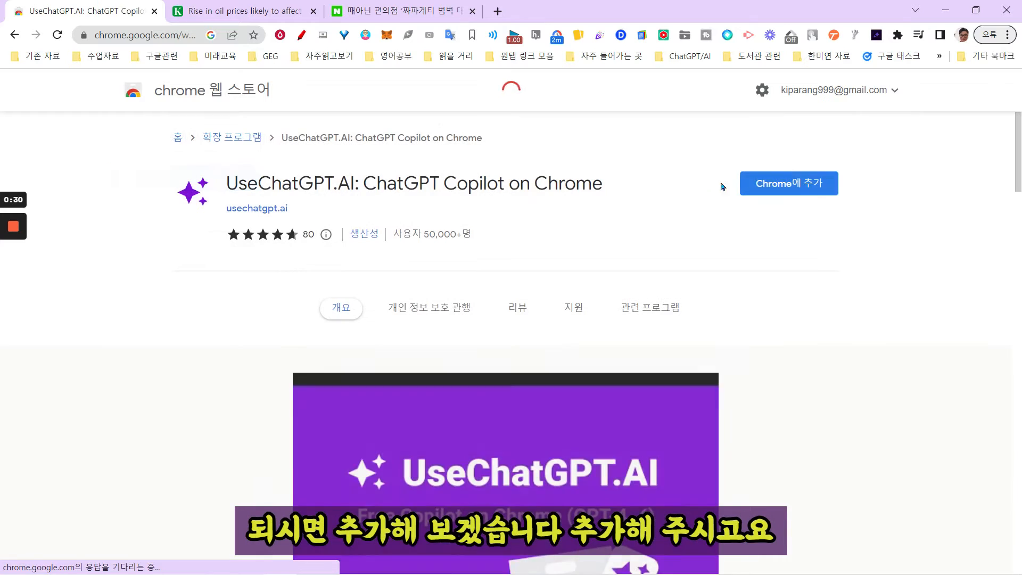
pyautogui.click(803, 183)
pyautogui.click(589, 177)
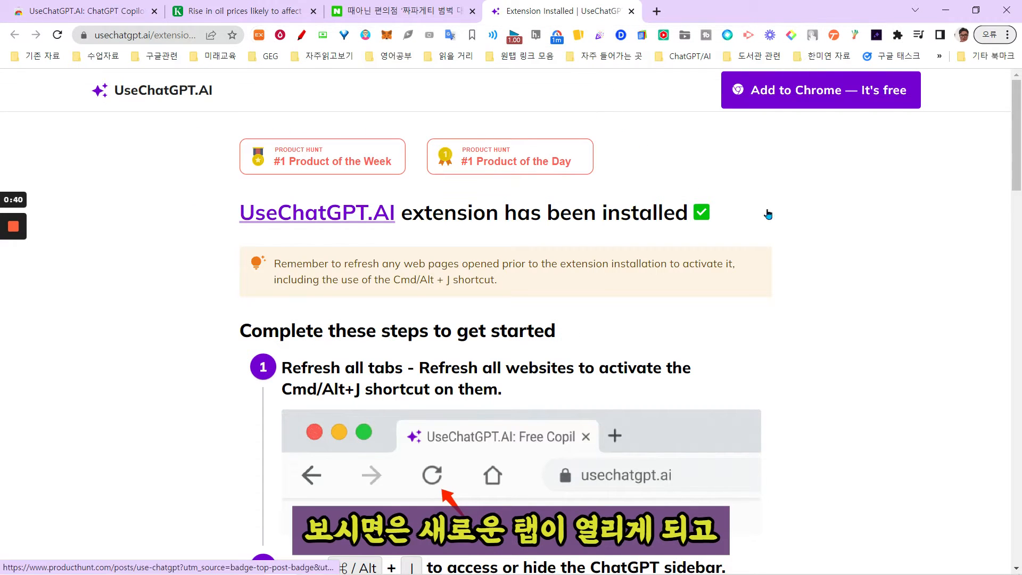
# Review the getting-started instructions on the UseChatGPT.AI installation page and reload the page
pyautogui.scroll(-6, 795, 228)
pyautogui.scroll(-15, 797, 232)
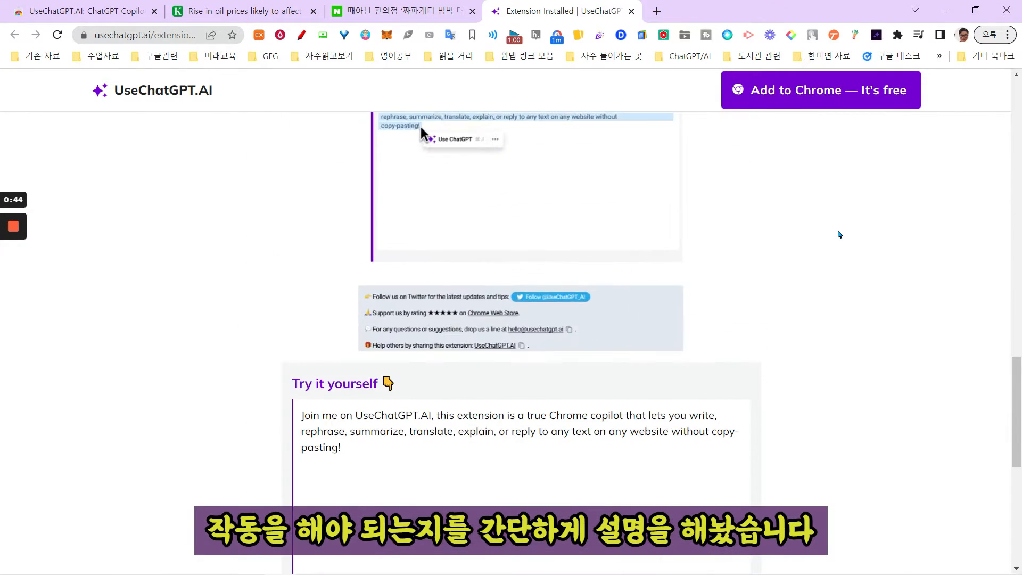
pyautogui.scroll(-5, 838, 233)
pyautogui.scroll(10, 830, 235)
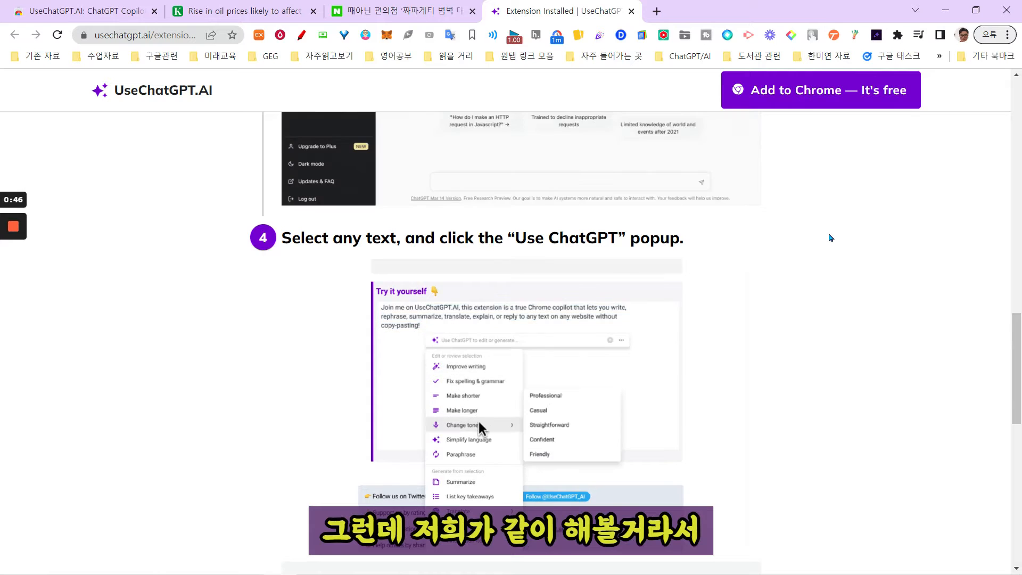
pyautogui.scroll(10, 830, 237)
pyautogui.scroll(8, 831, 238)
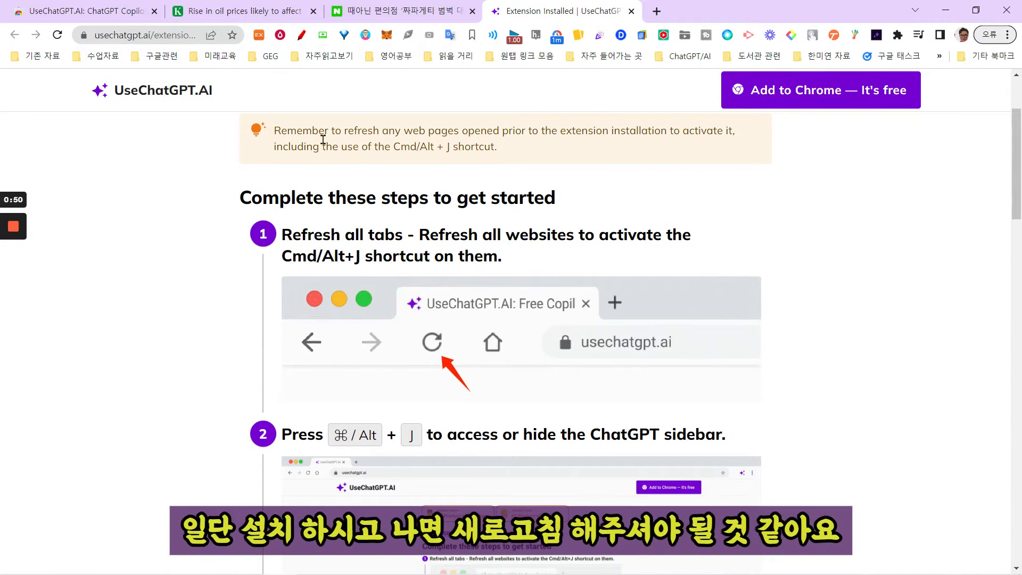
pyautogui.click(58, 37)
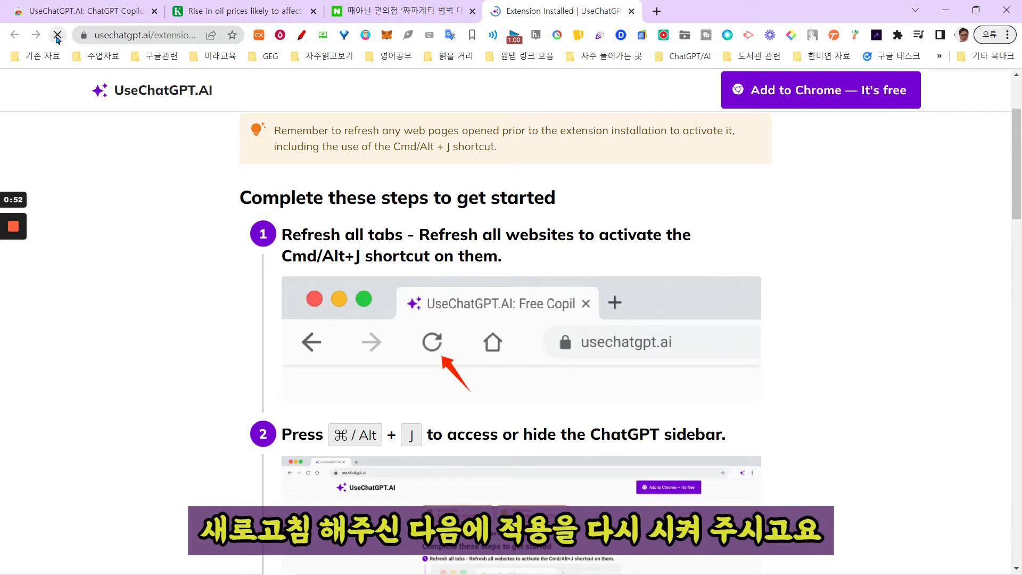
# Pin the UseChatGPT.AI extension to the browser toolbar and dismiss the extensions list
pyautogui.click(897, 34)
pyautogui.scroll(-1, 877, 199)
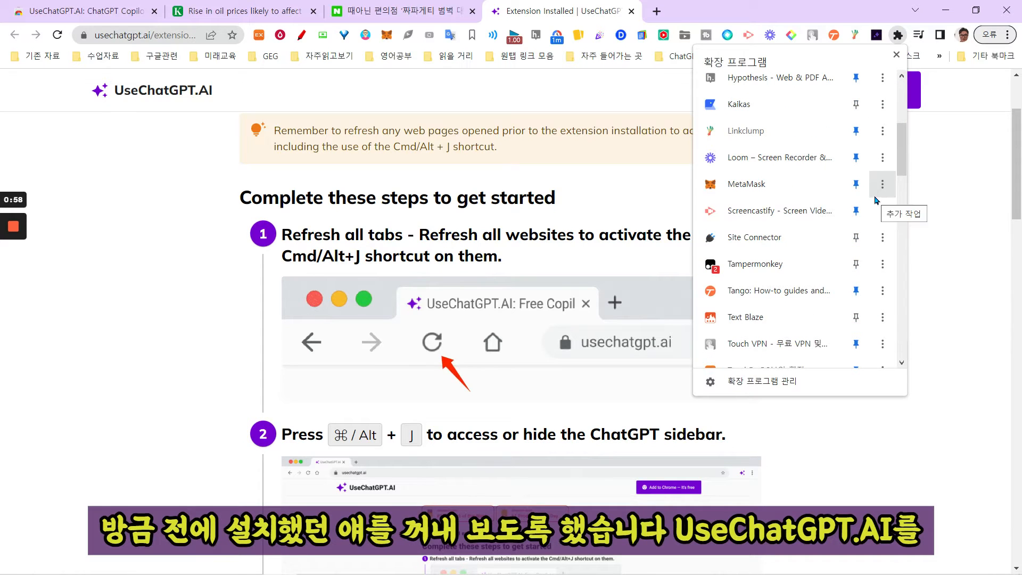
pyautogui.scroll(-2, 876, 201)
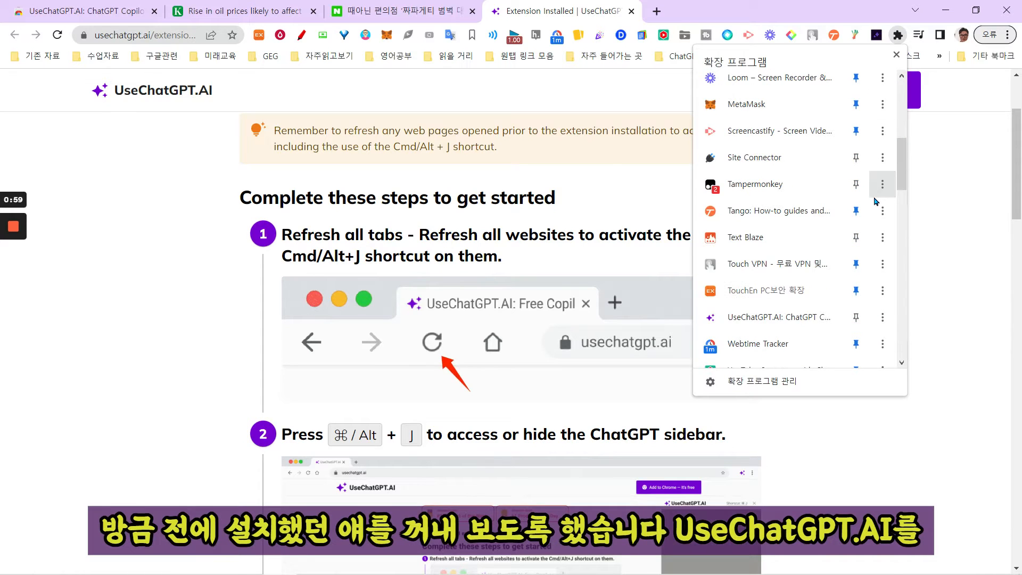
pyautogui.click(856, 317)
pyautogui.click(938, 154)
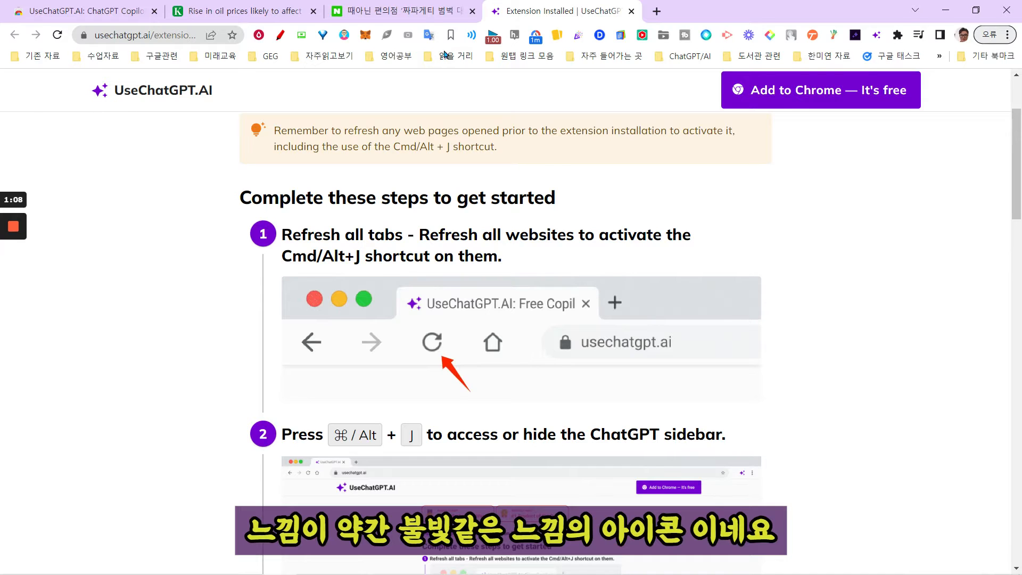
# Open the UseChatGPT.AI sidebar, log in to ChatGPT from it, and send the message "hi"
pyautogui.click(876, 36)
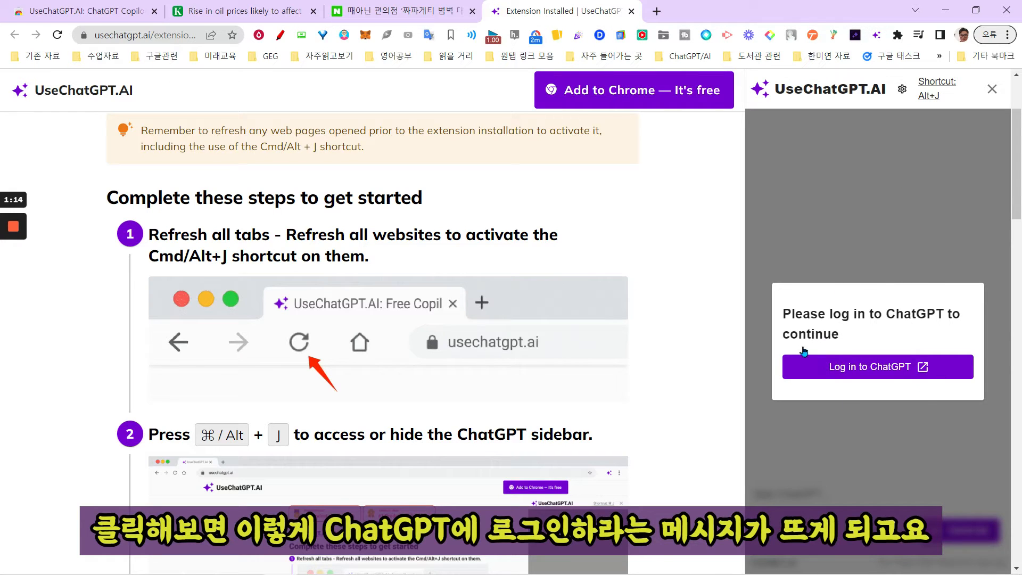
pyautogui.click(863, 375)
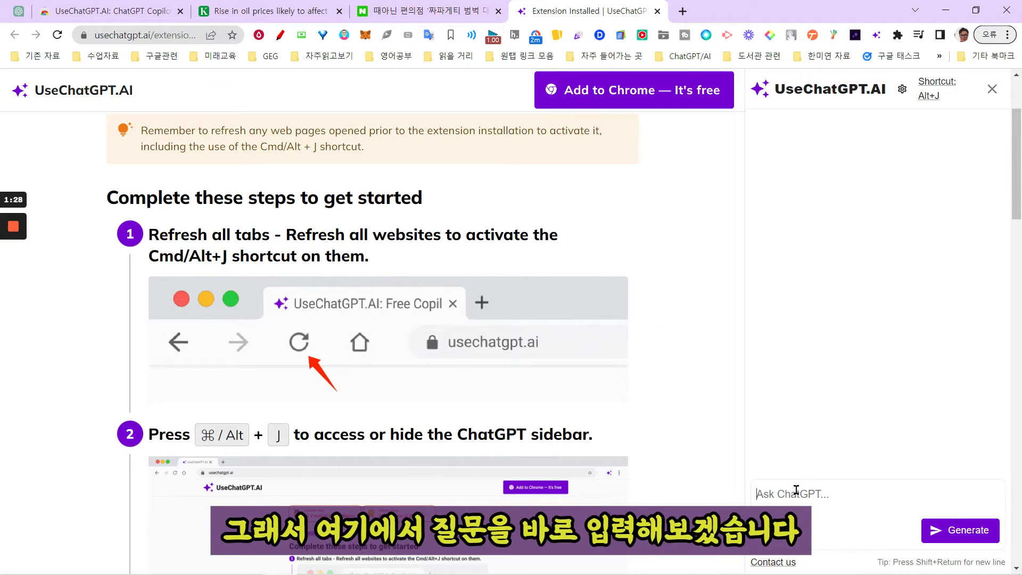
pyautogui.write('hi')
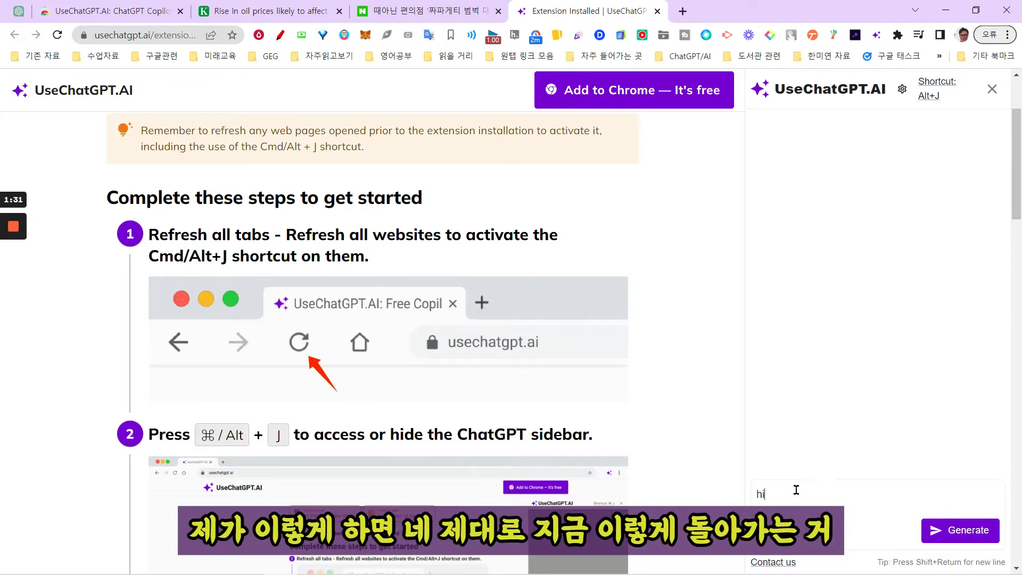
pyautogui.press('Return')
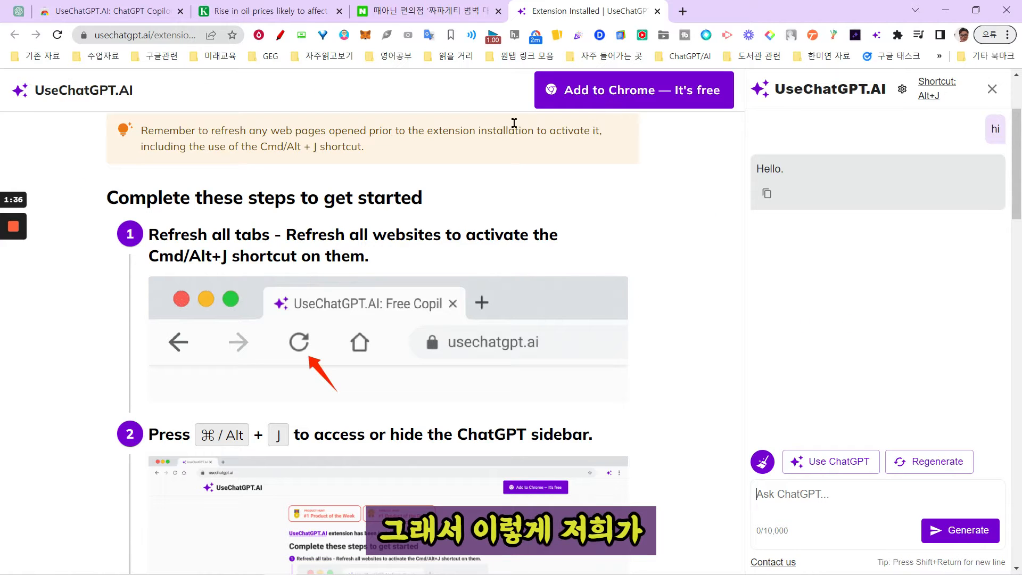
# Load naver.com in the Chrome Web Store tab and open the UseChatGPT.AI sidebar on that page, ready for a question
pyautogui.click(160, 13)
pyautogui.click(153, 35)
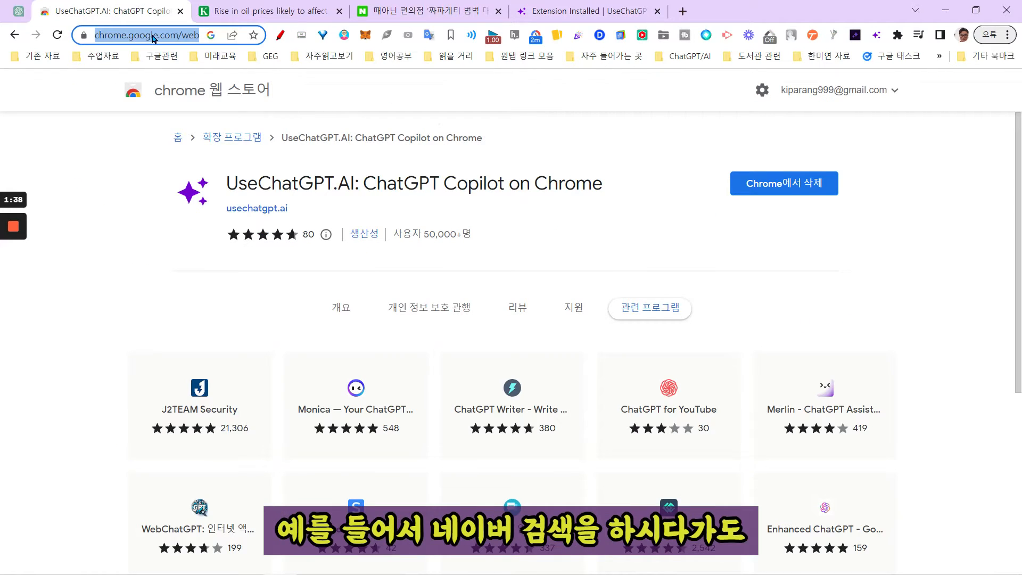
pyautogui.press('BackSpace')
pyautogui.write('naver.com')
pyautogui.press('Return')
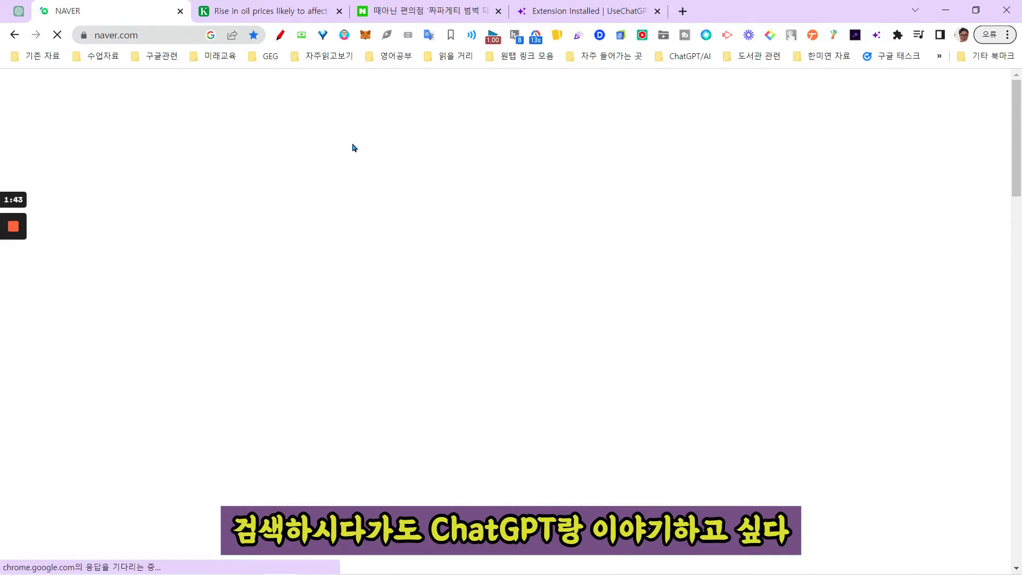
pyautogui.click(876, 35)
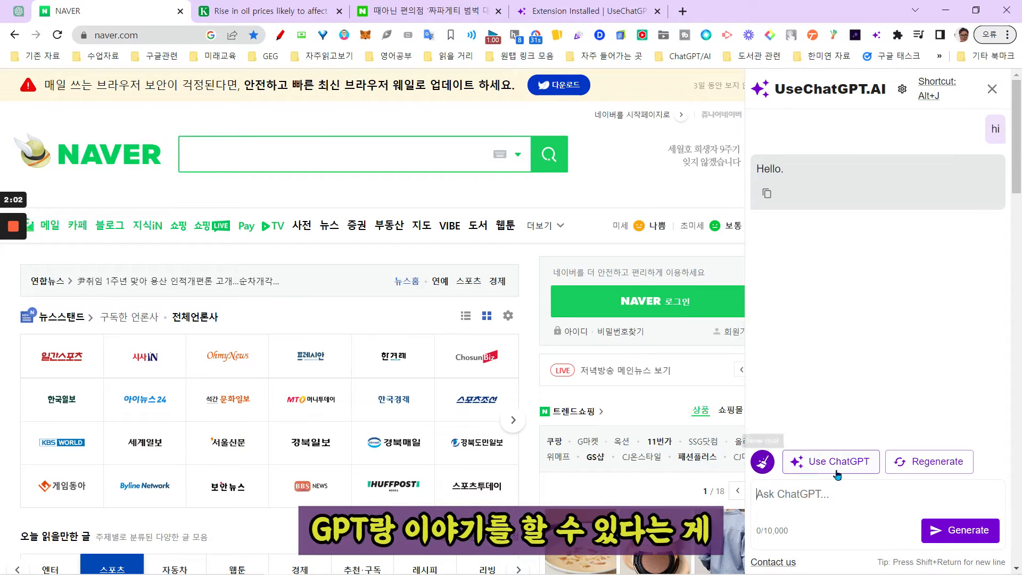
pyautogui.click(874, 506)
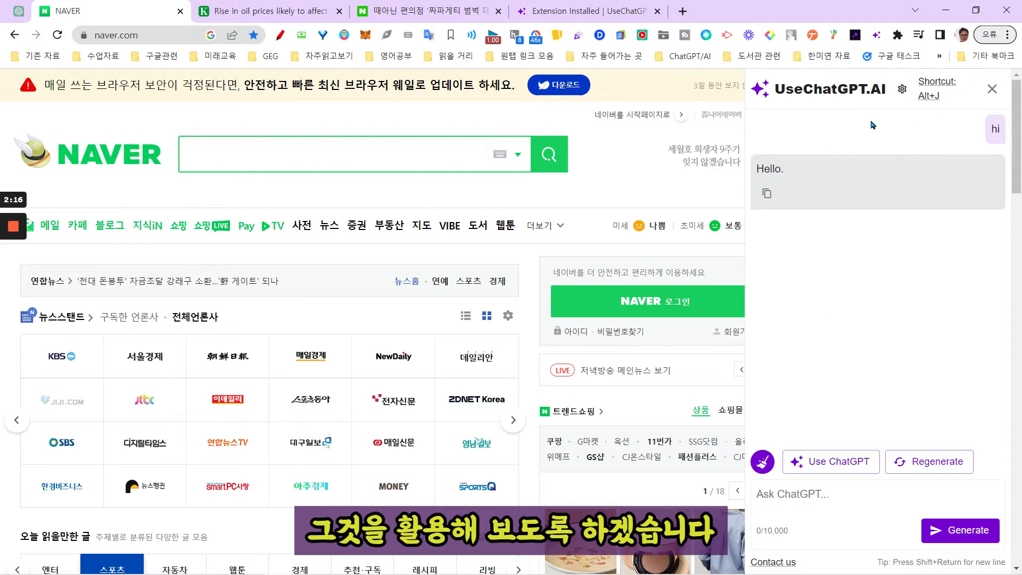
# Look over the open Korea Times and Naver news articles, and close the Extension Installed page
pyautogui.click(265, 9)
pyautogui.click(426, 10)
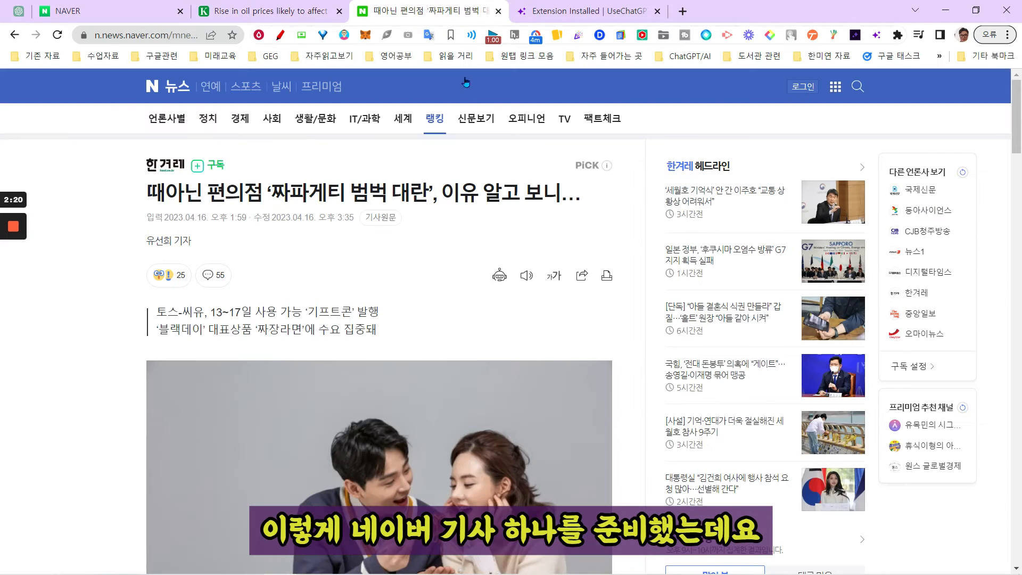
pyautogui.click(274, 11)
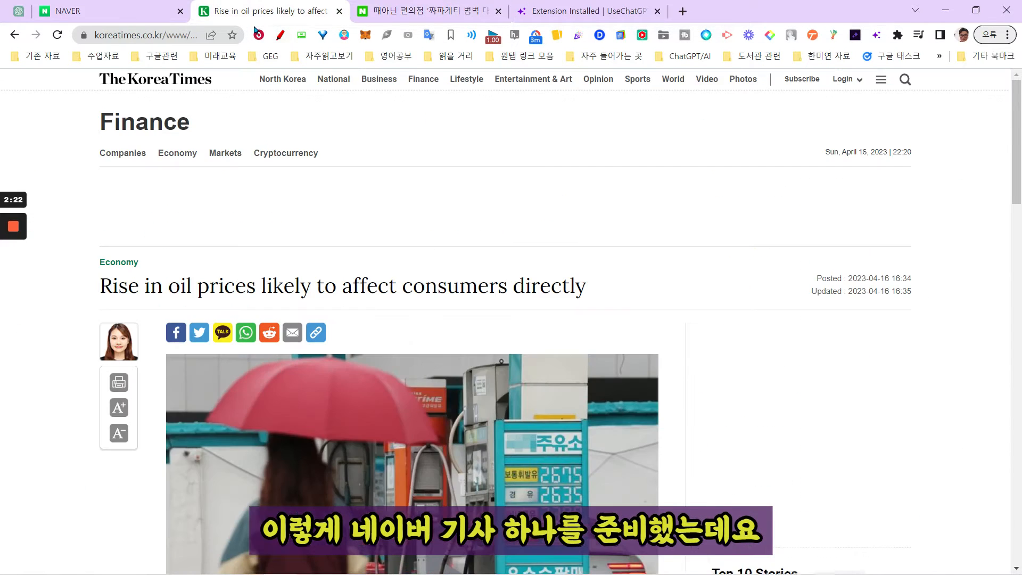
pyautogui.click(415, 14)
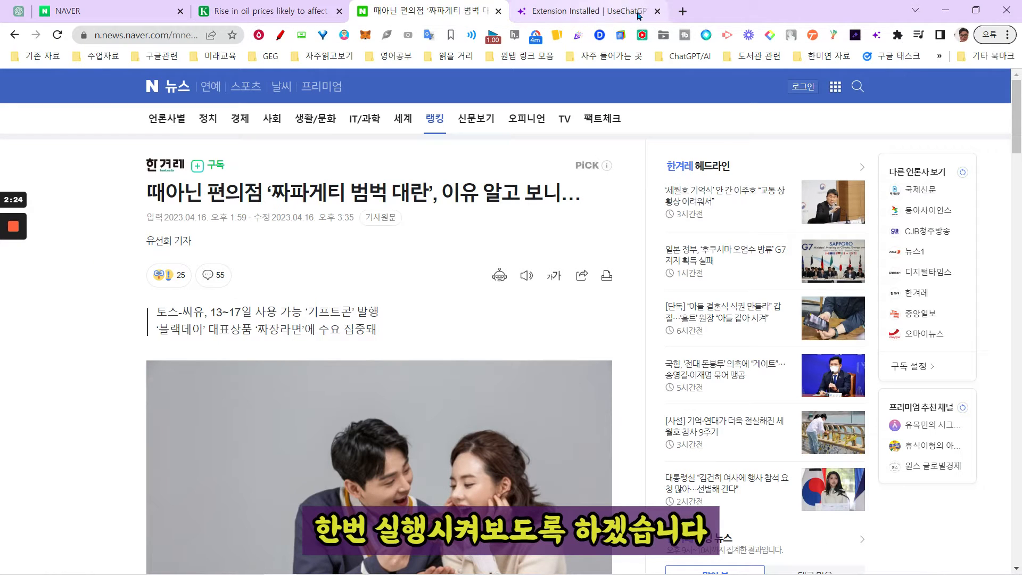
pyautogui.click(656, 11)
# Reload the Korea Times article on rising oil prices and open the UseChatGPT.AI sidebar beside it
pyautogui.click(274, 16)
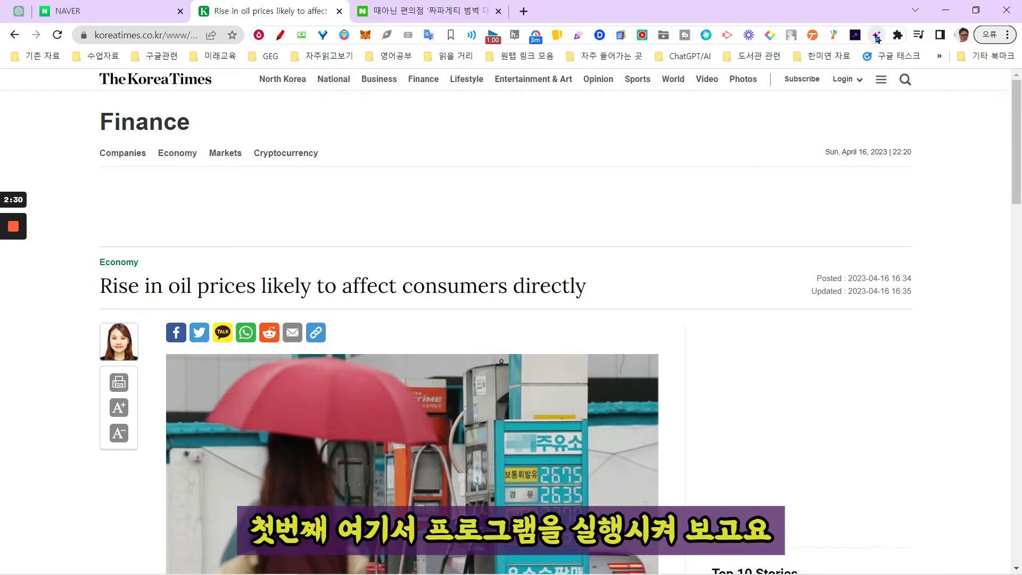
pyautogui.click(56, 37)
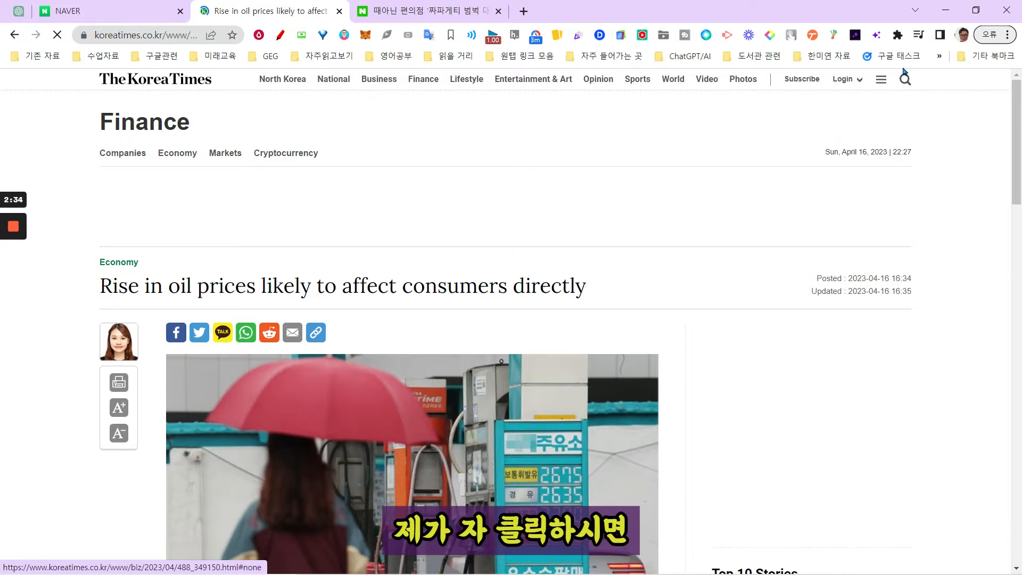
pyautogui.click(876, 36)
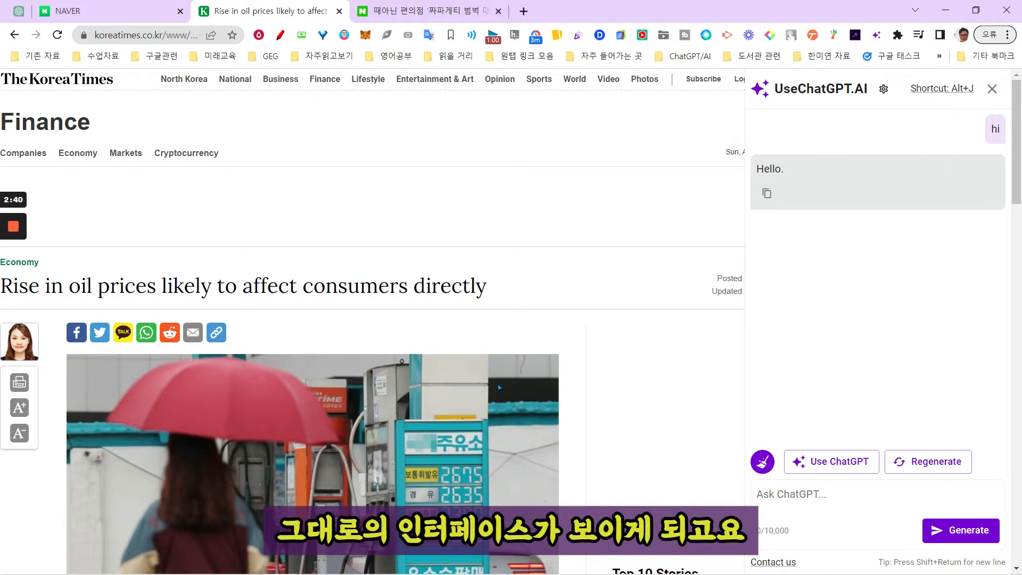
# Select the full body text of the oil prices article and have UseChatGPT summarize it
pyautogui.scroll(-11, 71, 294)
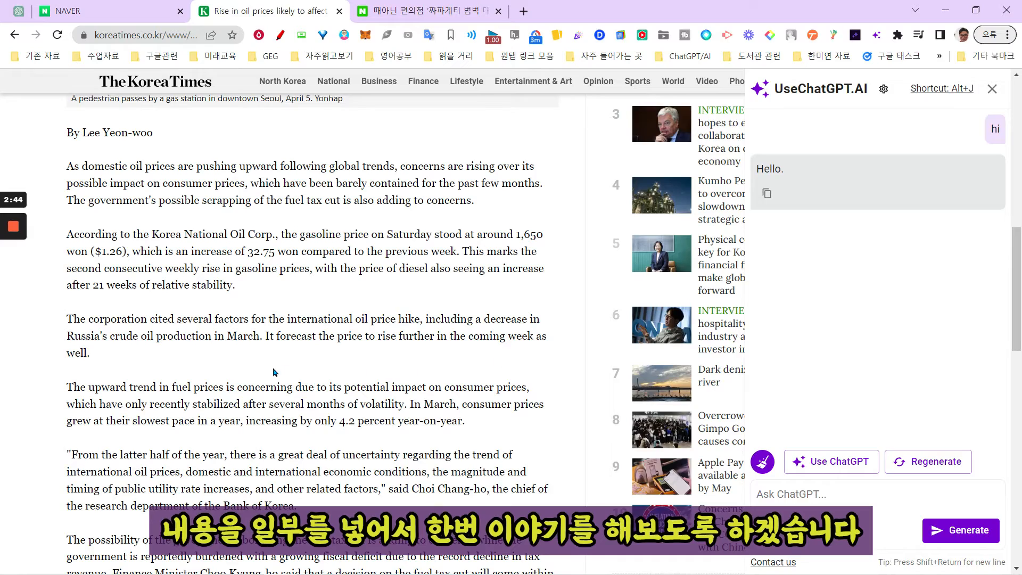
pyautogui.scroll(-1, 274, 372)
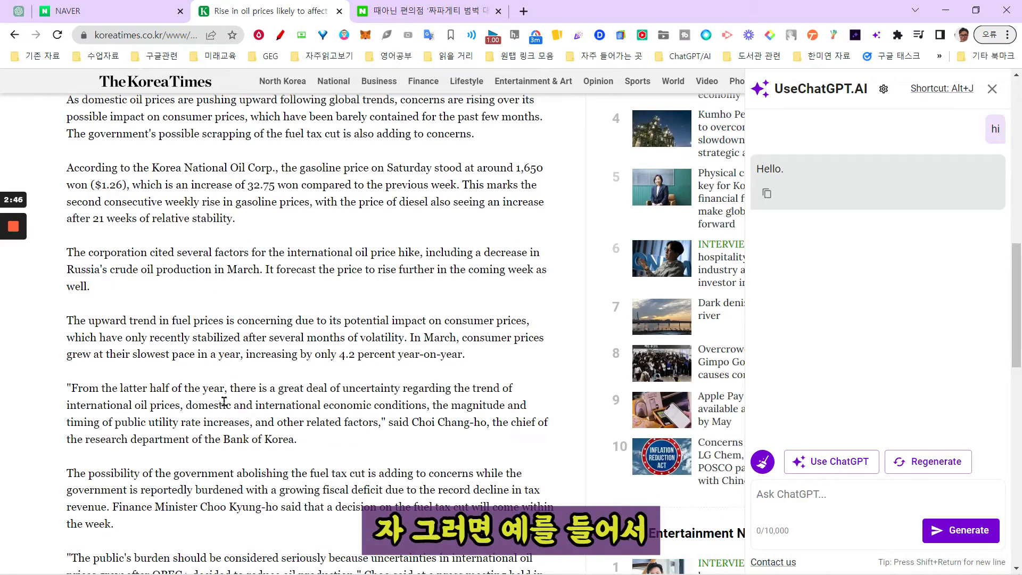
pyautogui.scroll(3, 91, 229)
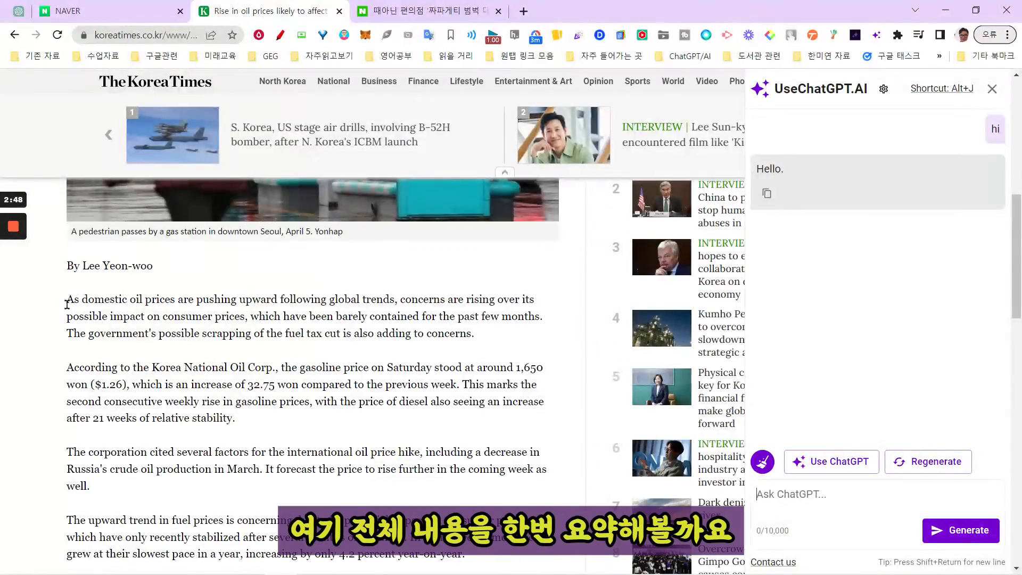
pyautogui.moveTo(70, 300); pyautogui.dragTo(367, 425)
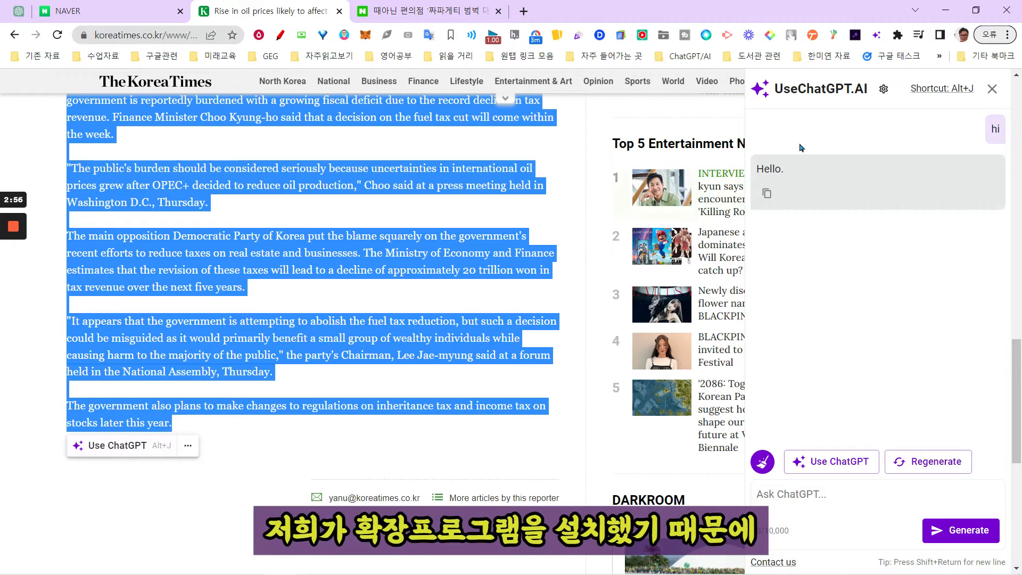
pyautogui.click(111, 451)
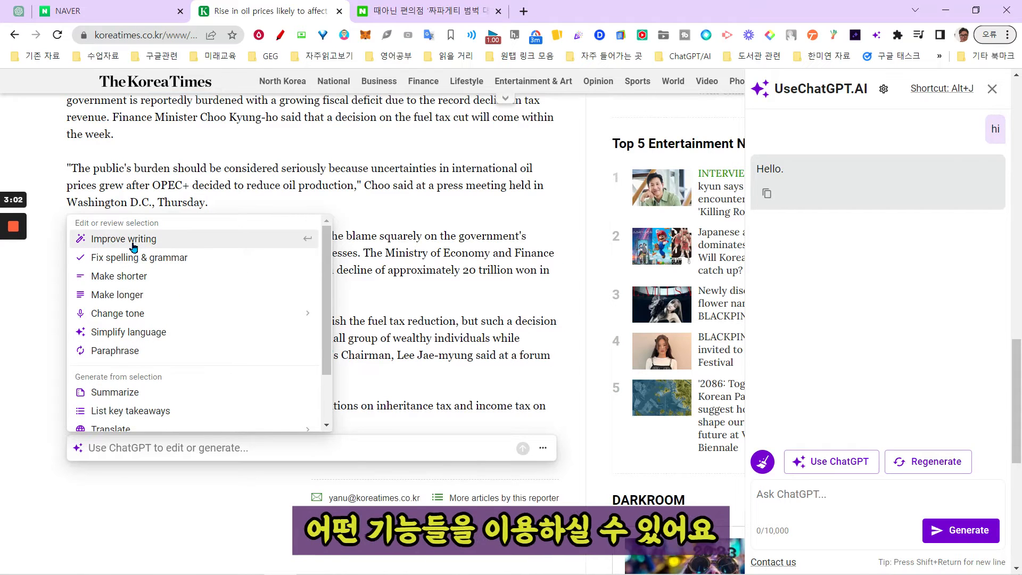
pyautogui.scroll(-2, 134, 250)
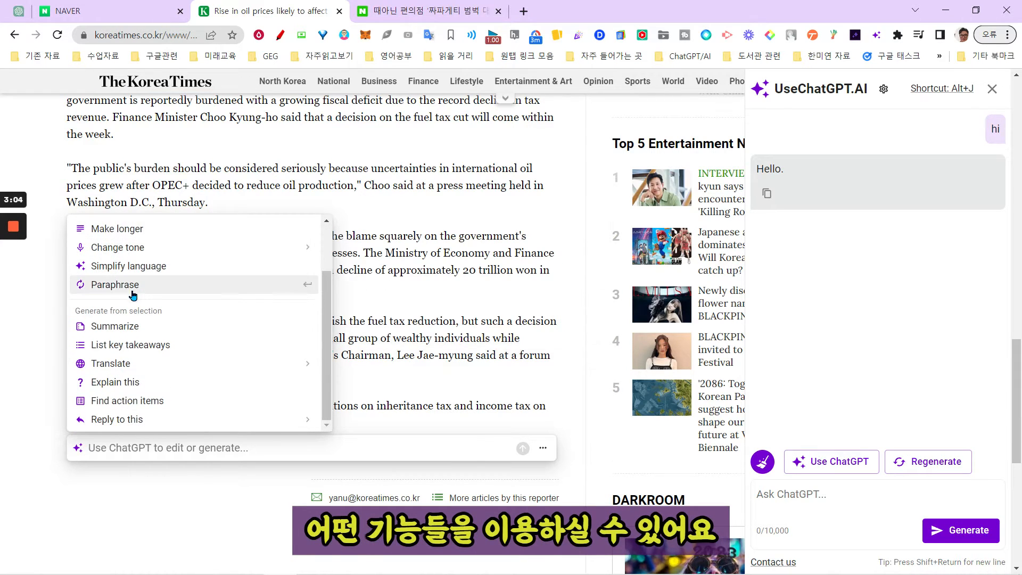
pyautogui.click(139, 328)
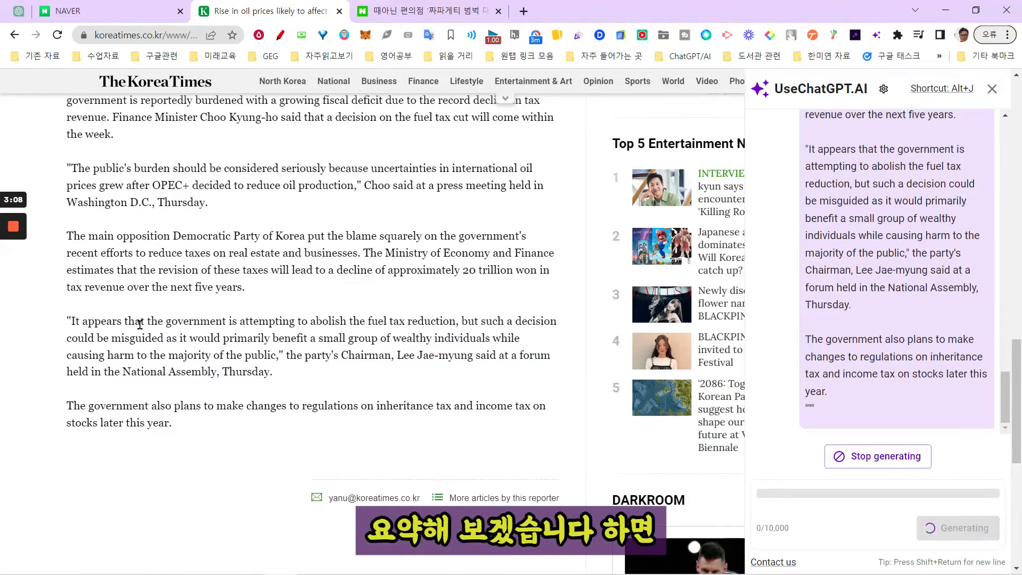
# Examine the summarization prompt sent to ChatGPT and the generated article summary in the sidebar
pyautogui.scroll(20, 906, 314)
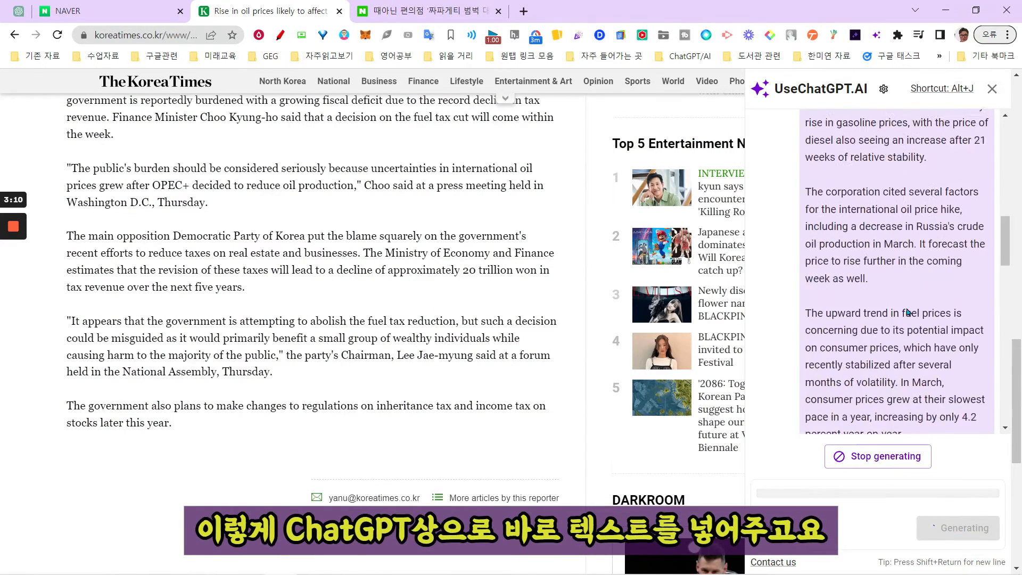
pyautogui.scroll(-10, 915, 309)
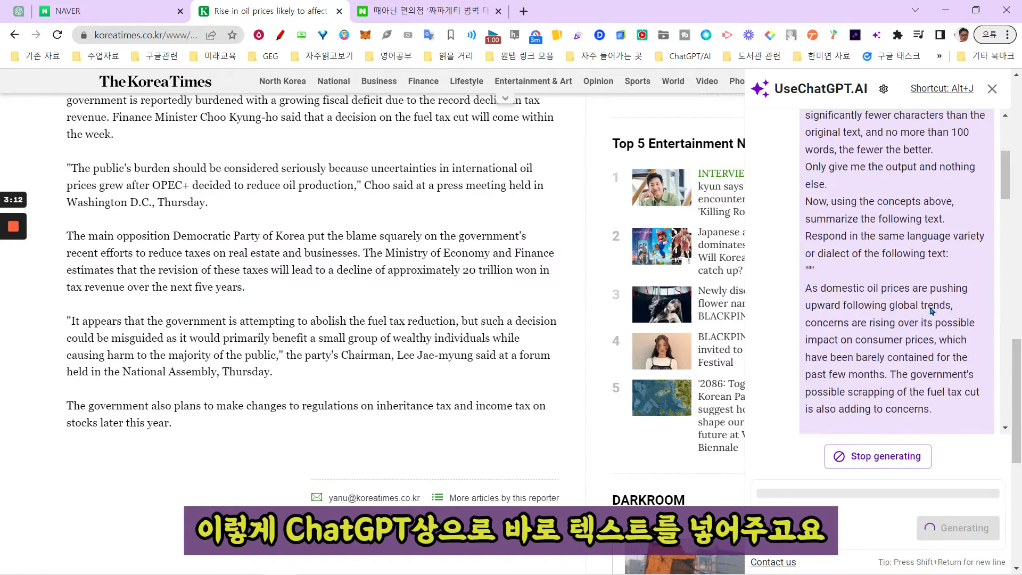
pyautogui.scroll(-8, 927, 314)
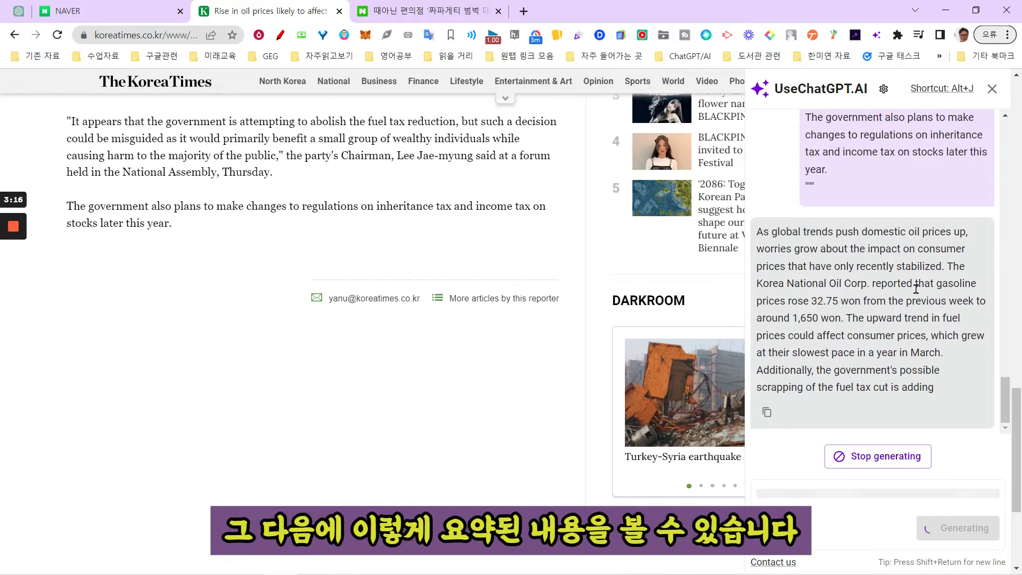
pyautogui.moveTo(1002, 396); pyautogui.dragTo(1002, 154)
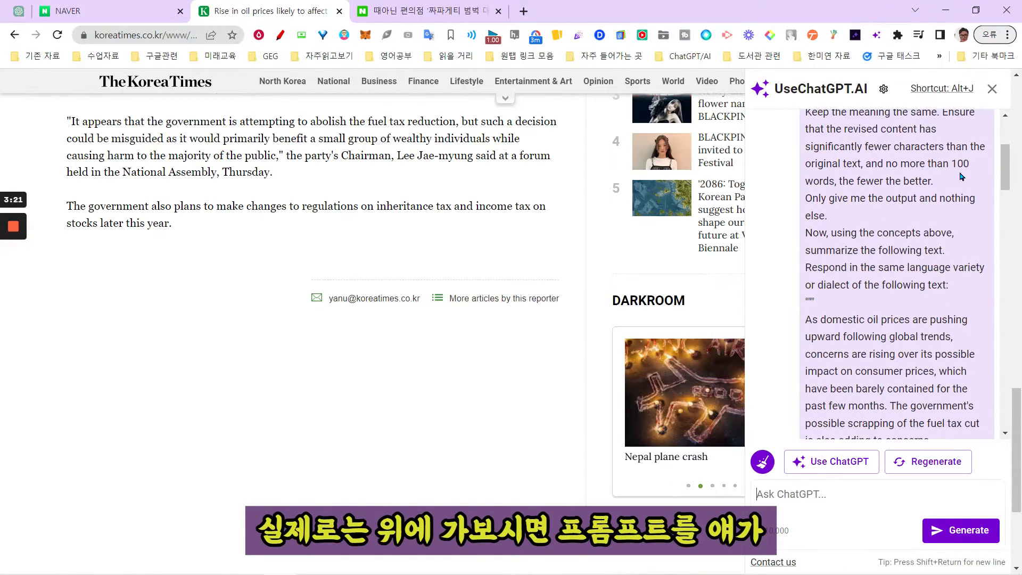
# Review the summarization prompt in the sidebar conversation and copy the generated oil prices article summary
pyautogui.scroll(3, 905, 202)
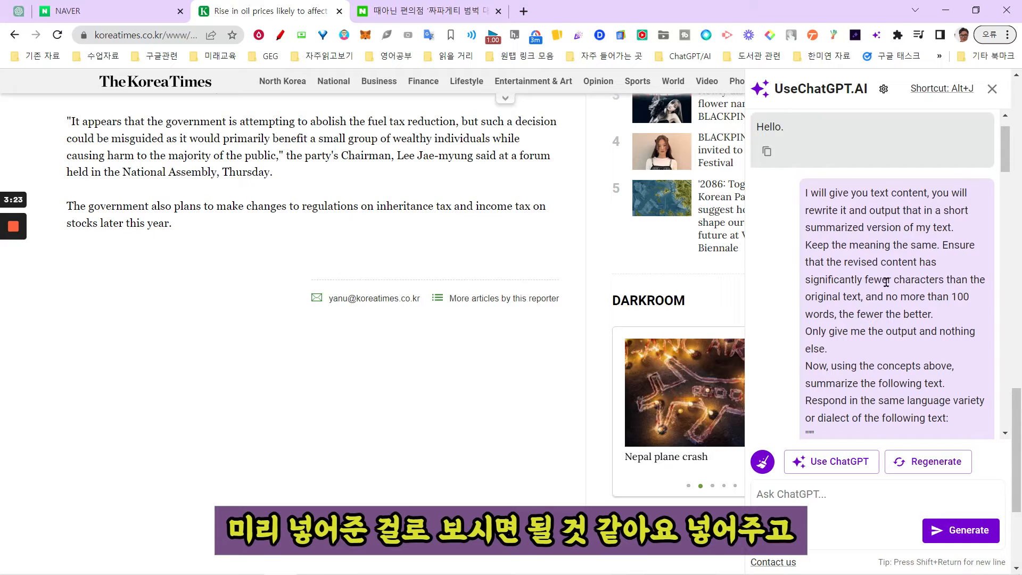
pyautogui.scroll(-4, 892, 283)
pyautogui.scroll(-15, 815, 246)
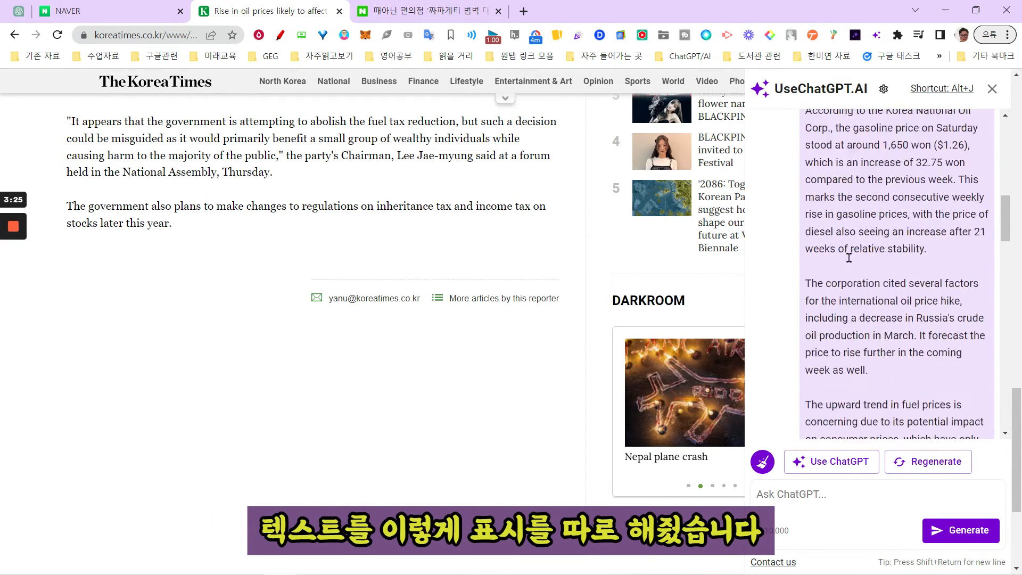
pyautogui.scroll(4, 846, 276)
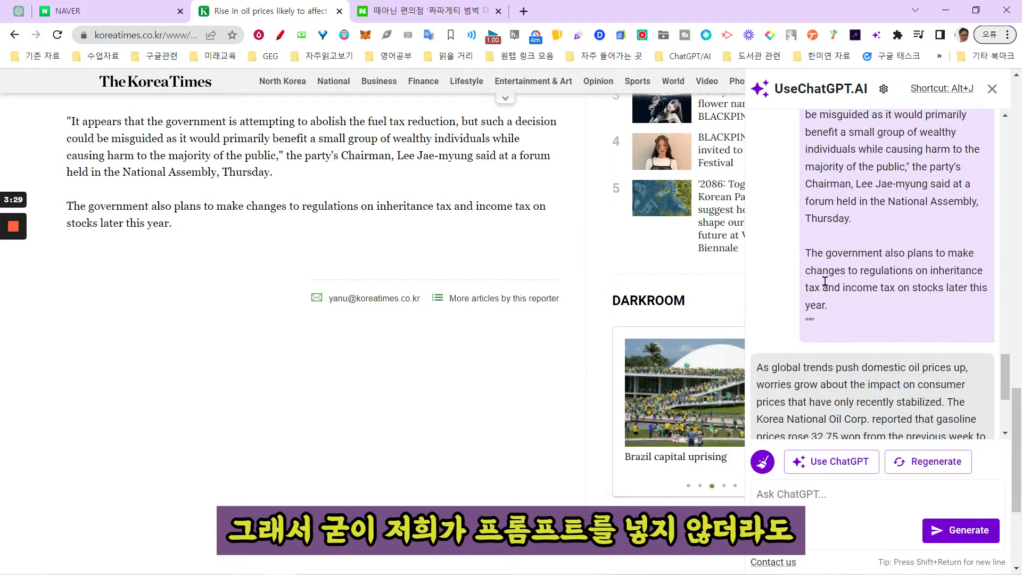
pyautogui.scroll(-4, 1003, 368)
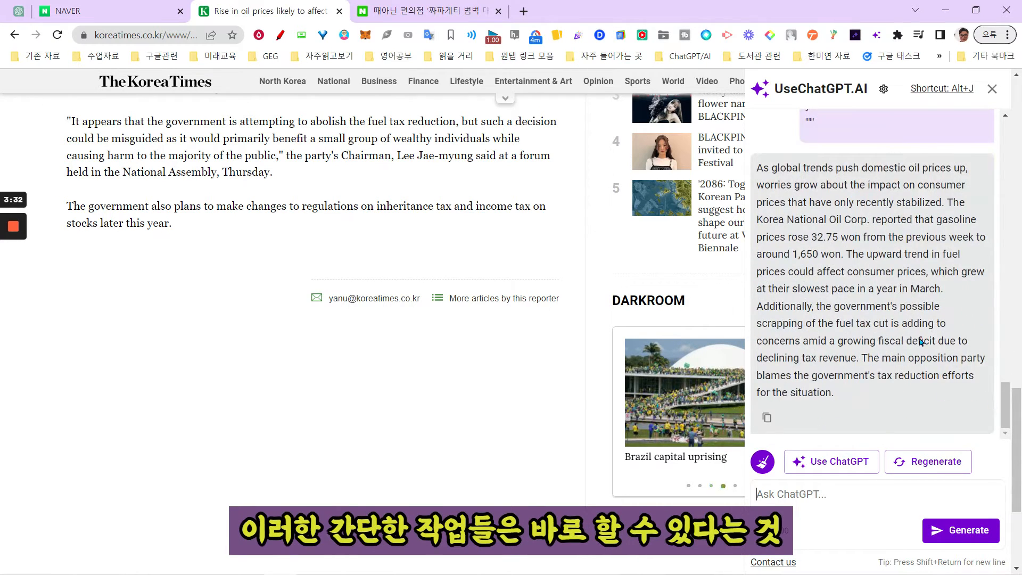
pyautogui.click(766, 417)
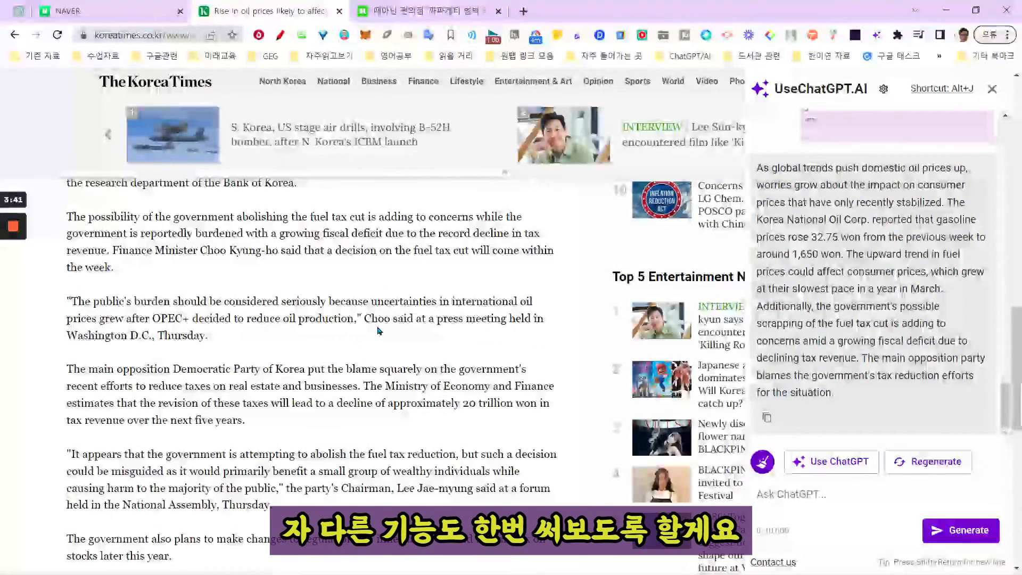
# Rewrite the article paragraph beginning "The public's burden should be considered" in a Casual tone with UseChatGPT and copy the rewritten text
pyautogui.moveTo(211, 337); pyautogui.dragTo(69, 306)
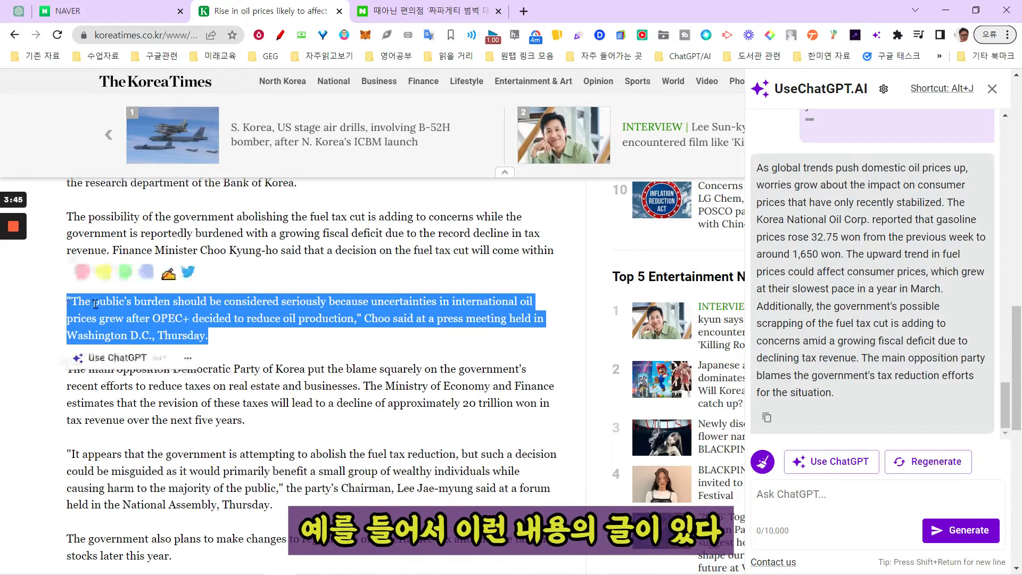
pyautogui.click(101, 358)
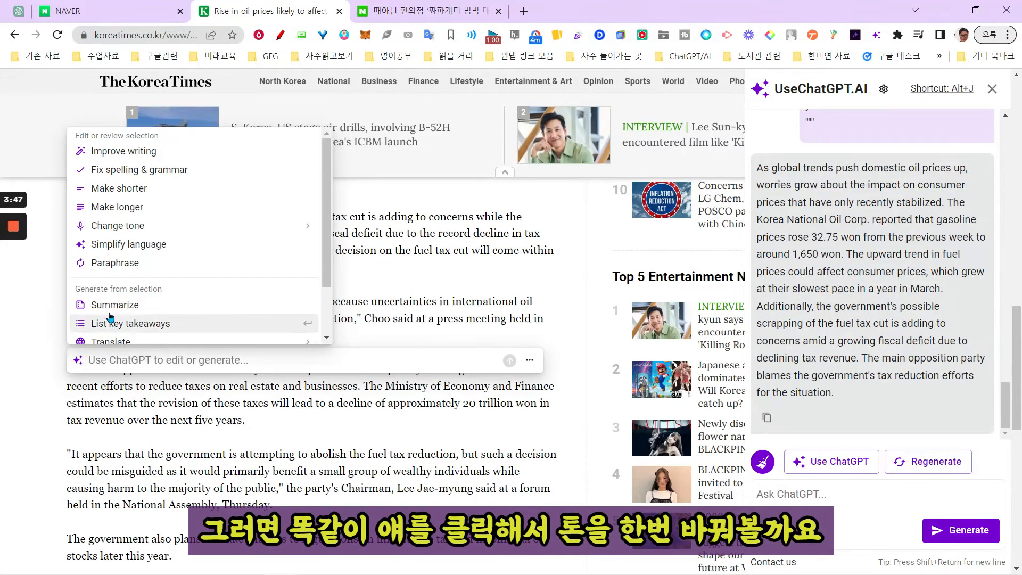
pyautogui.moveTo(127, 232)
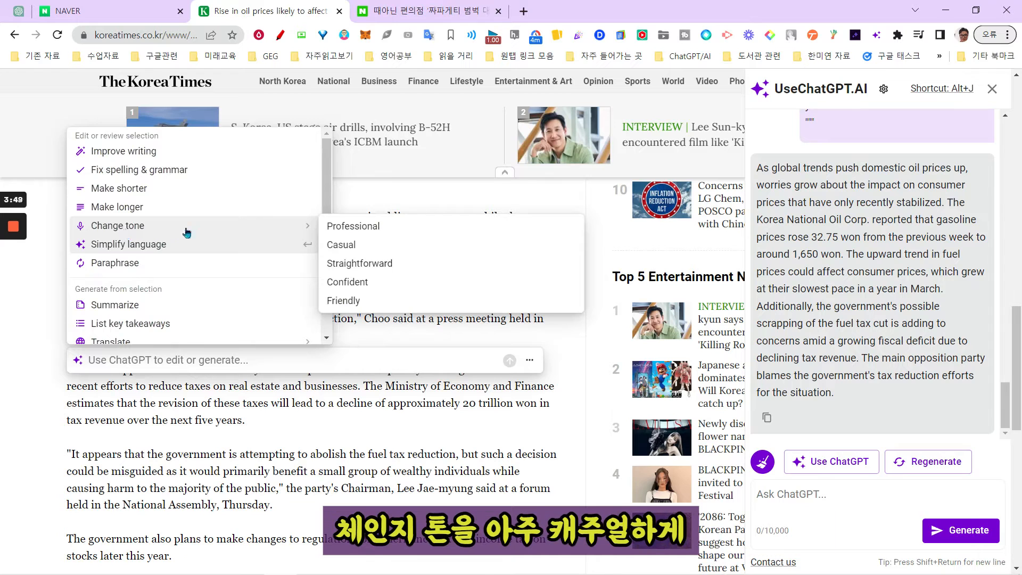
pyautogui.click(355, 250)
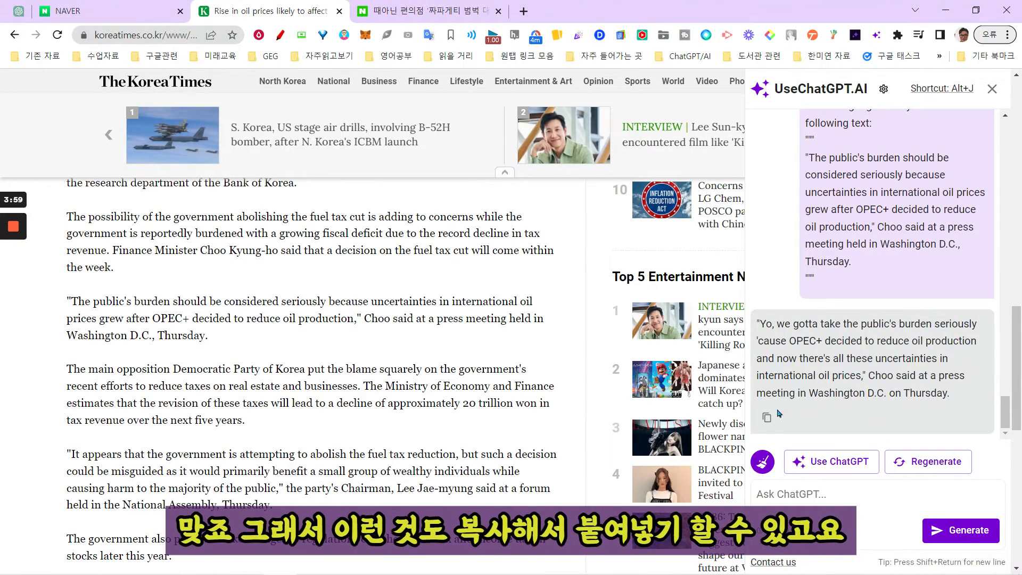
pyautogui.click(766, 417)
# Select the article text through the Democratic Party paragraph, have UseChatGPT translate it into Korean, and check the output
pyautogui.moveTo(67, 218); pyautogui.dragTo(250, 420)
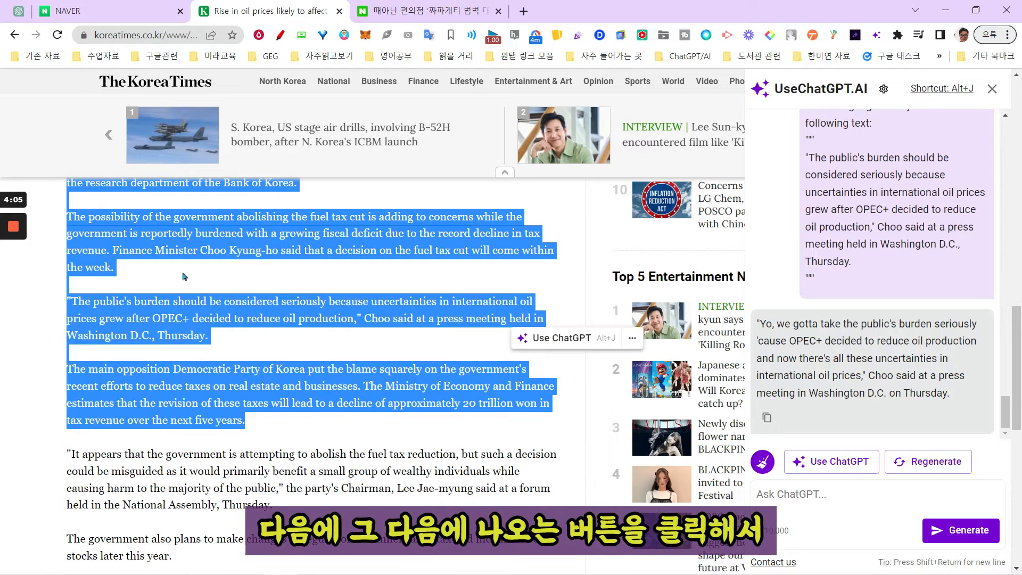
pyautogui.click(548, 340)
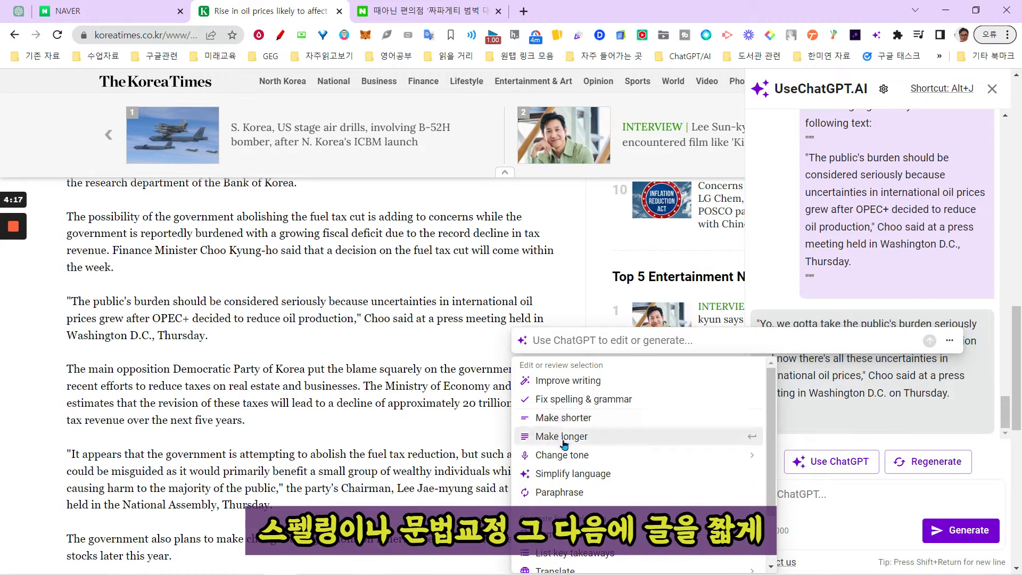
pyautogui.moveTo(575, 459)
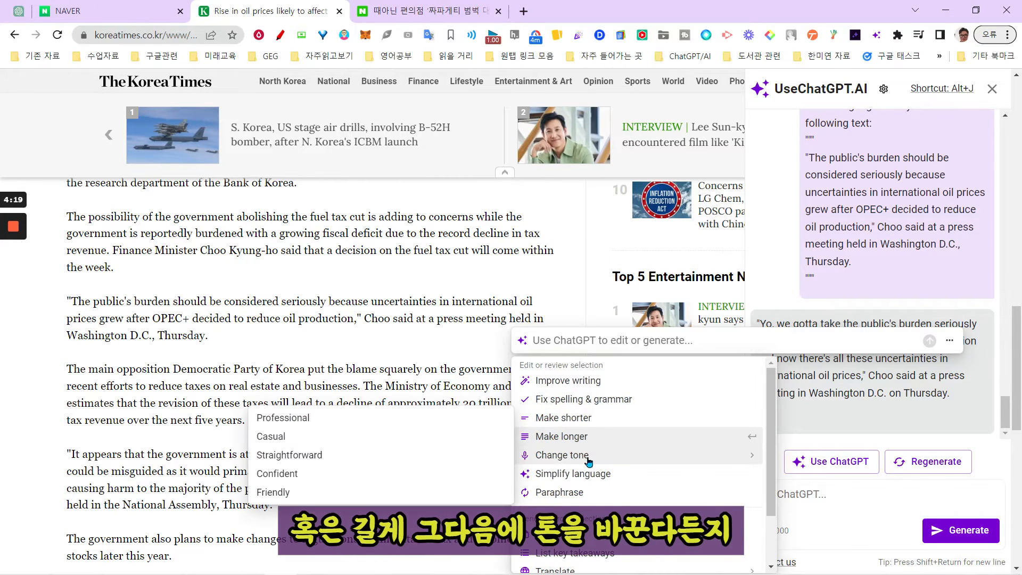
pyautogui.scroll(-1, 587, 461)
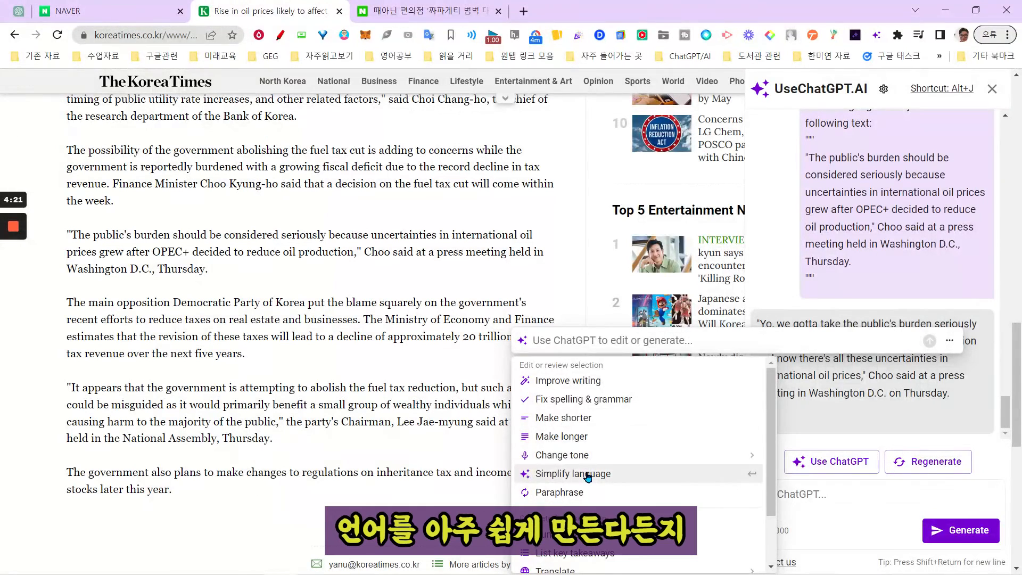
pyautogui.scroll(-2, 587, 475)
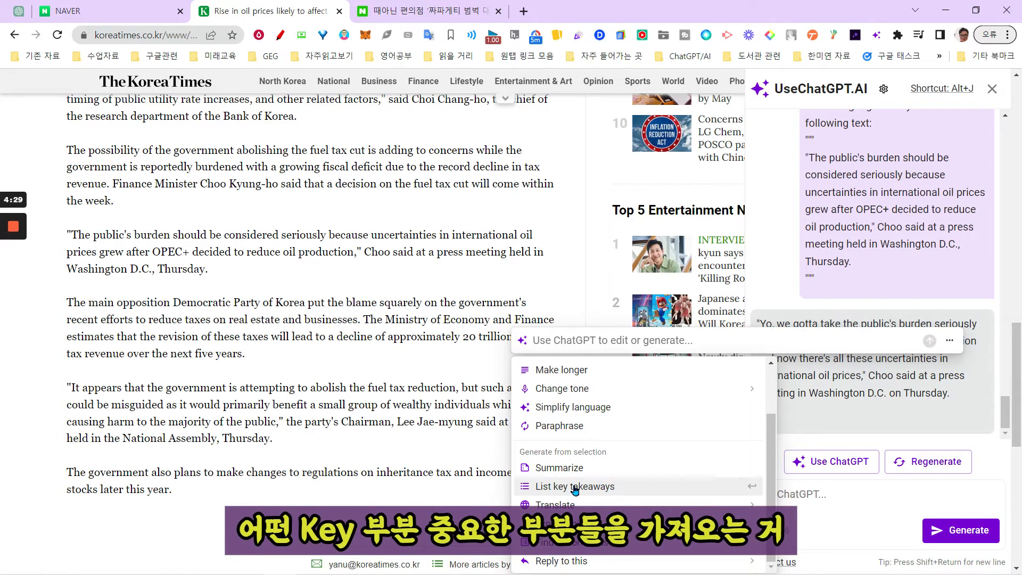
pyautogui.moveTo(571, 506)
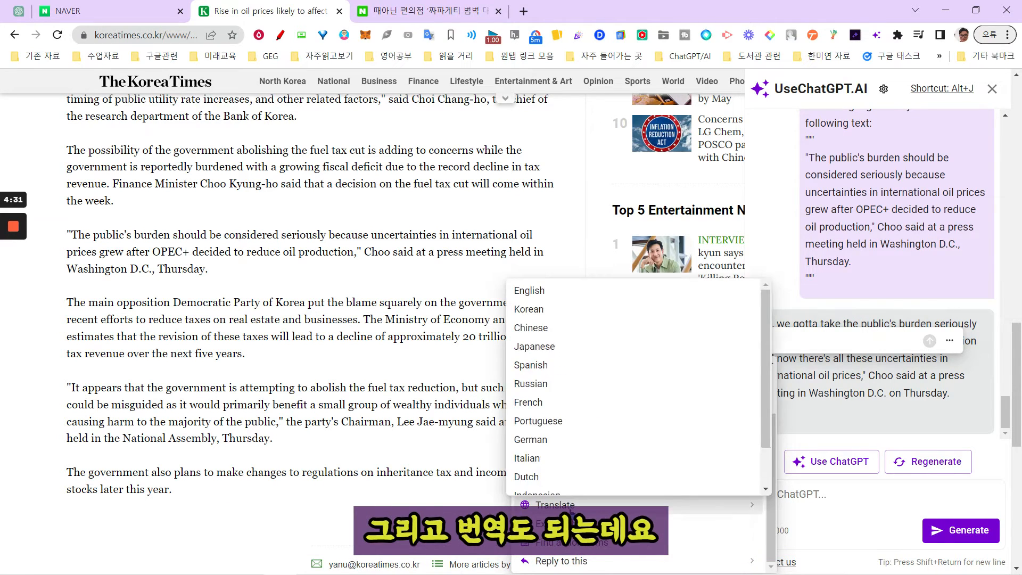
pyautogui.click(538, 317)
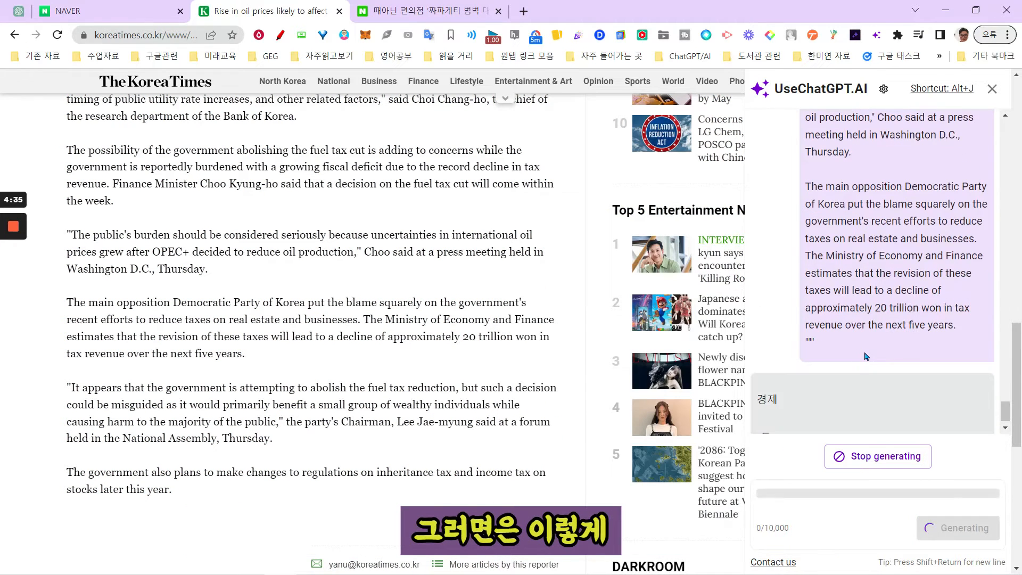
pyautogui.scroll(-5, 867, 372)
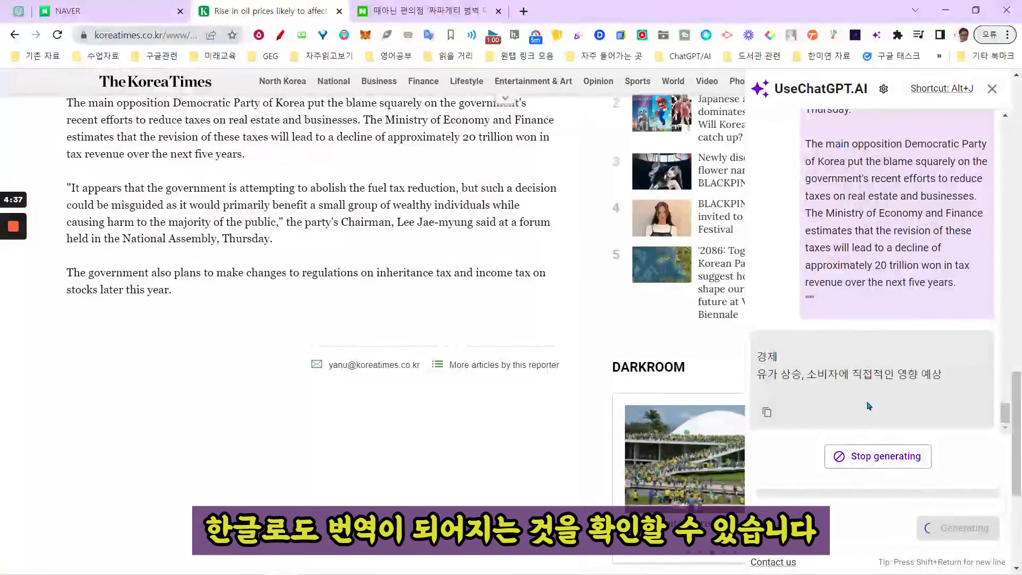
pyautogui.scroll(5, 856, 412)
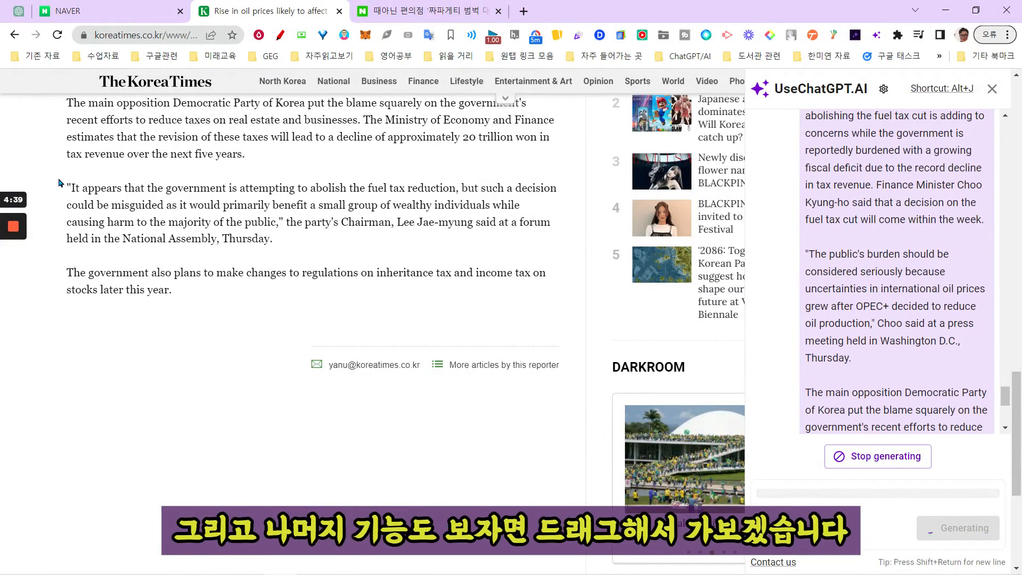
# Select the Democratic Party paragraph and look through the UseChatGPT text actions, including the Change tone and Reply to this options
pyautogui.moveTo(64, 191); pyautogui.dragTo(256, 234)
pyautogui.moveTo(67, 301); pyautogui.dragTo(256, 352)
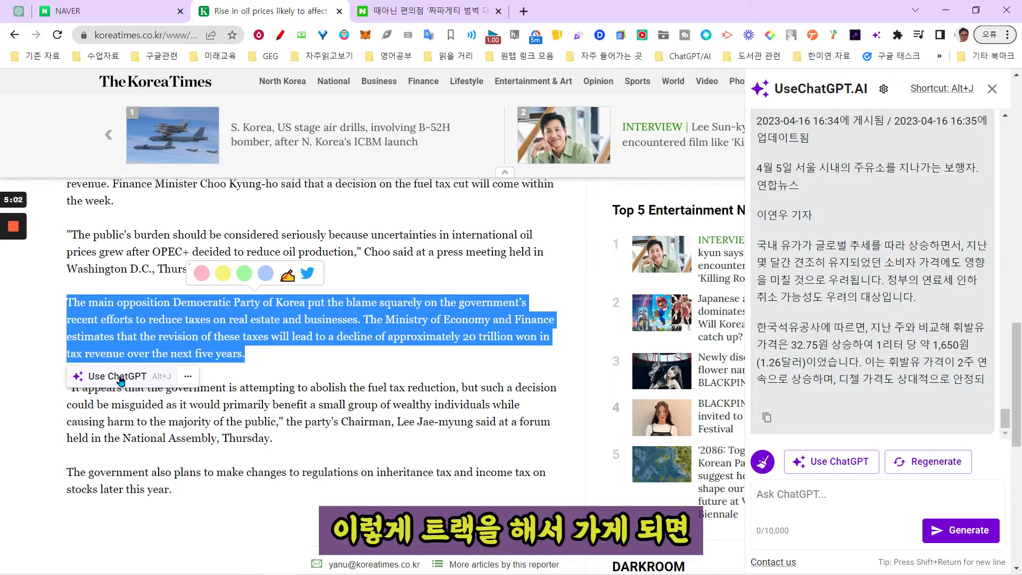
pyautogui.click(187, 377)
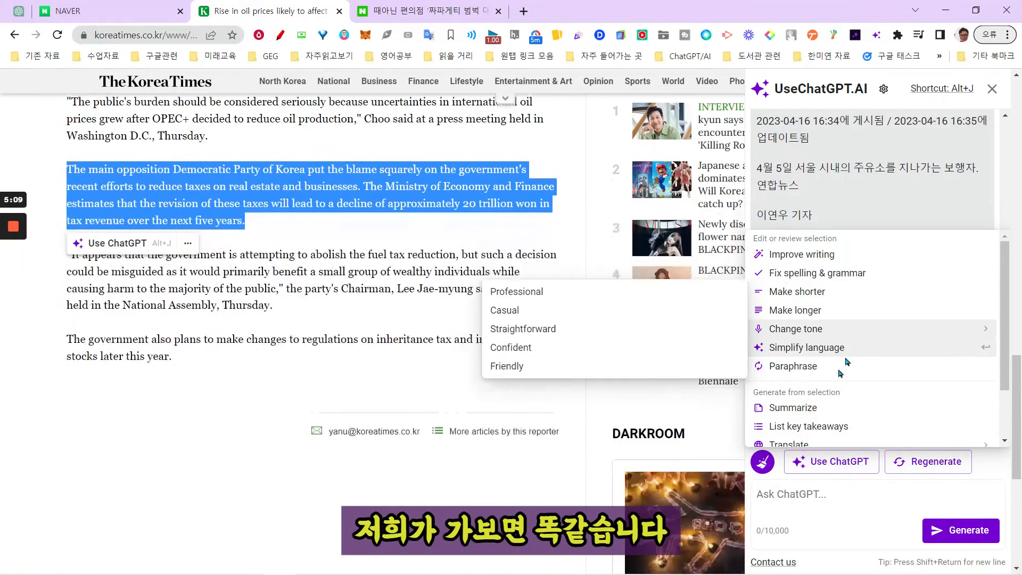
pyautogui.scroll(-2, 851, 415)
pyautogui.moveTo(800, 385)
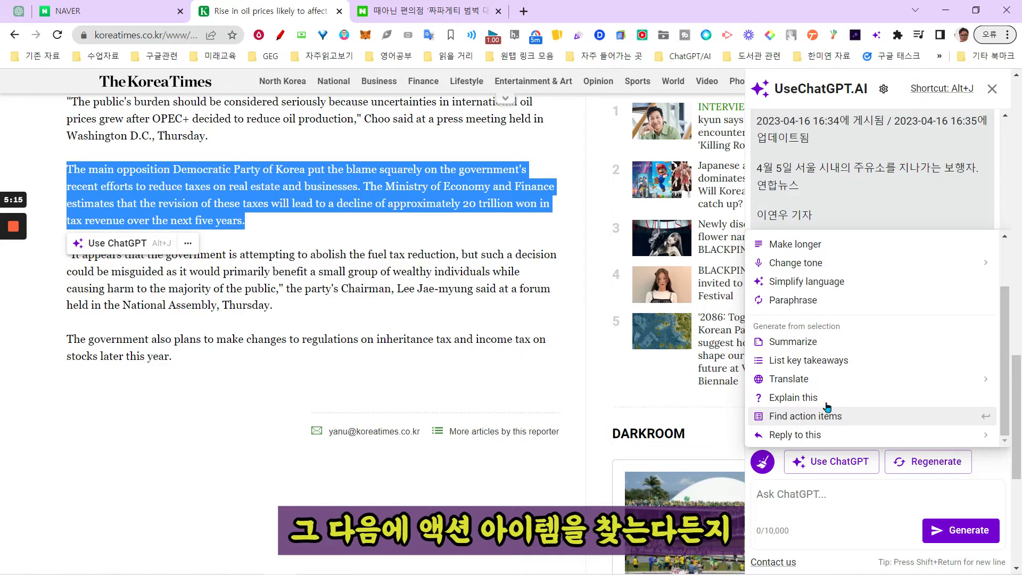
pyautogui.moveTo(799, 437)
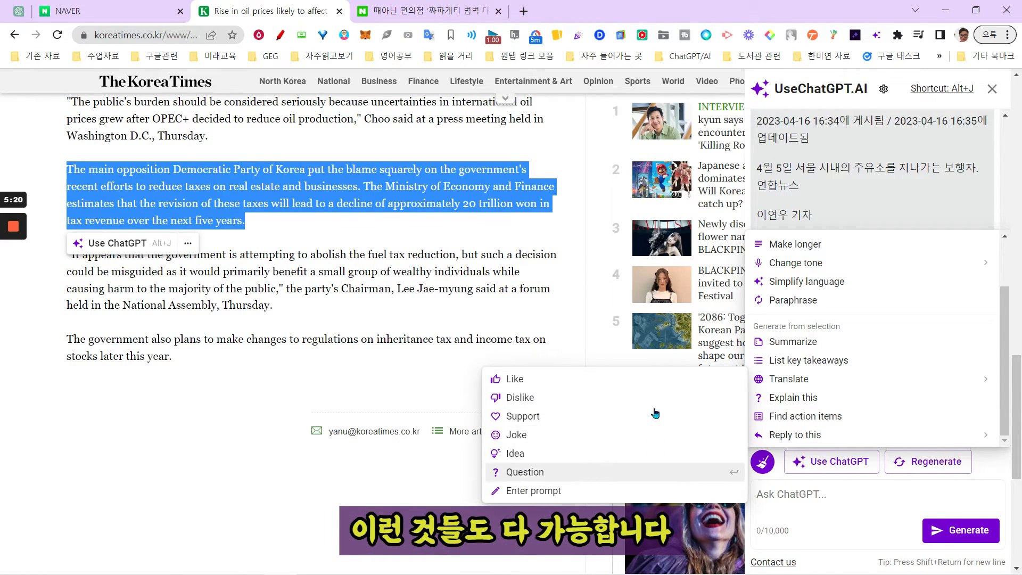
pyautogui.click(464, 502)
# Switch to the Naver news article about 짜파게티 범벅, reload it, and open the UseChatGPT.AI sidebar beside it
pyautogui.scroll(15, 440, 394)
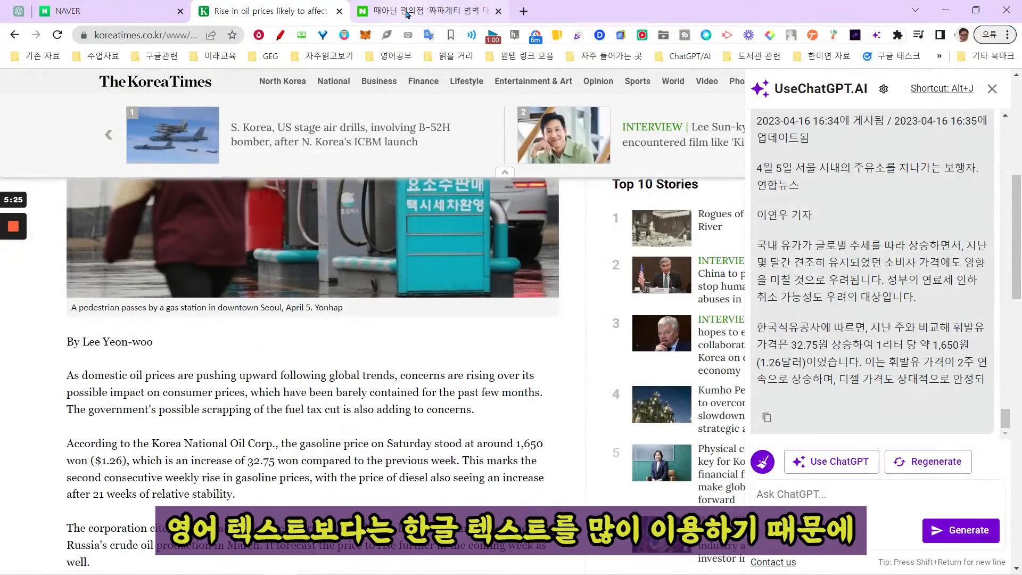
pyautogui.click(406, 14)
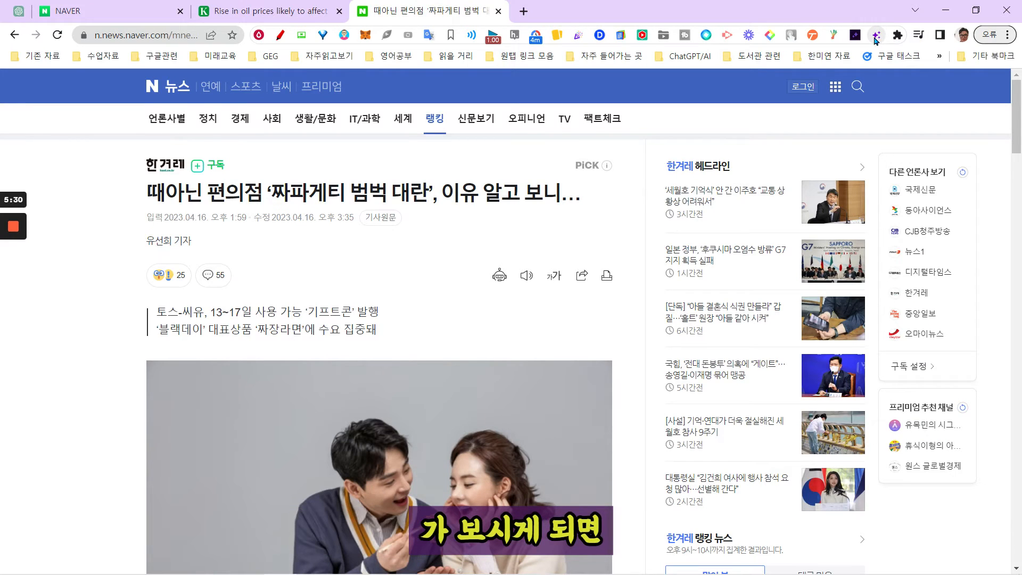
pyautogui.press('F5')
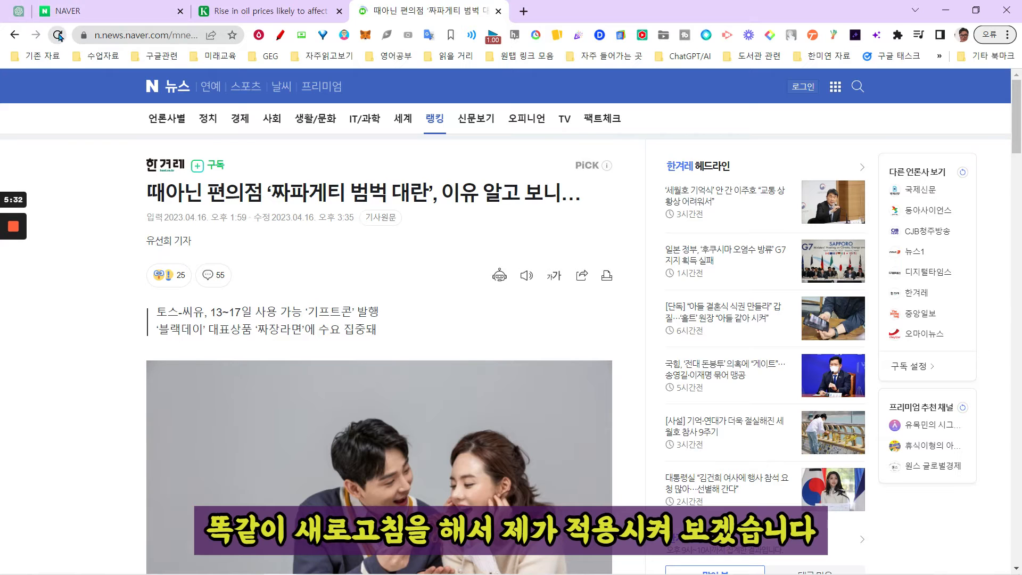
pyautogui.click(875, 36)
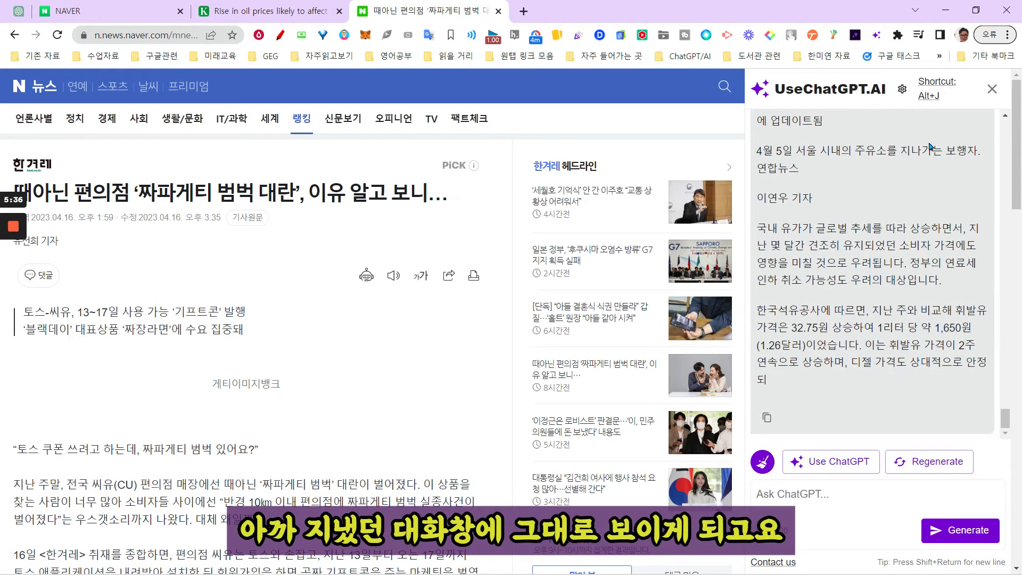
# Have UseChatGPT explain the Naver article paragraph beginning "한 20대 소비자는" and review the prompt and generated explanation
pyautogui.scroll(-10, 271, 286)
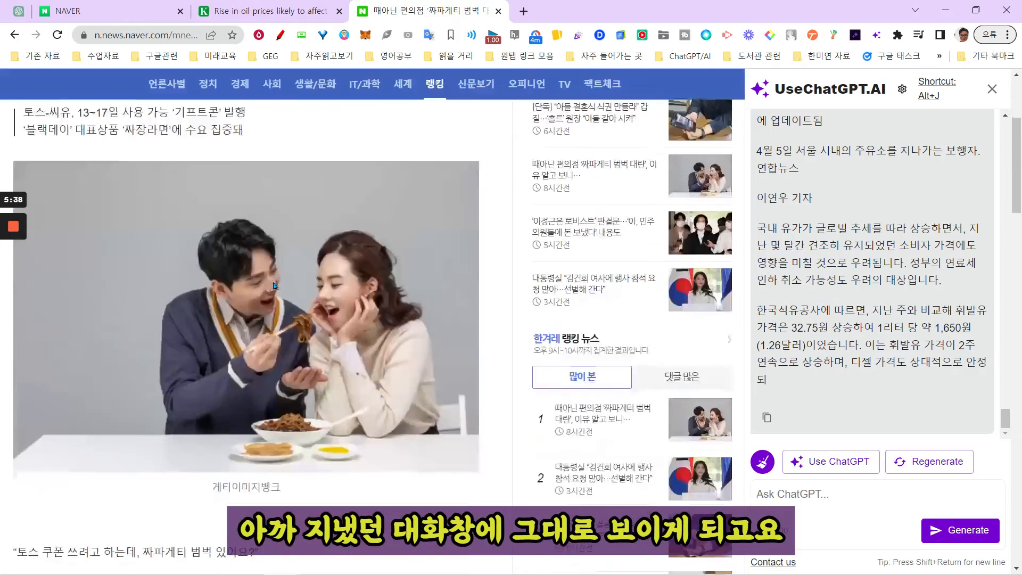
pyautogui.scroll(-10, 275, 287)
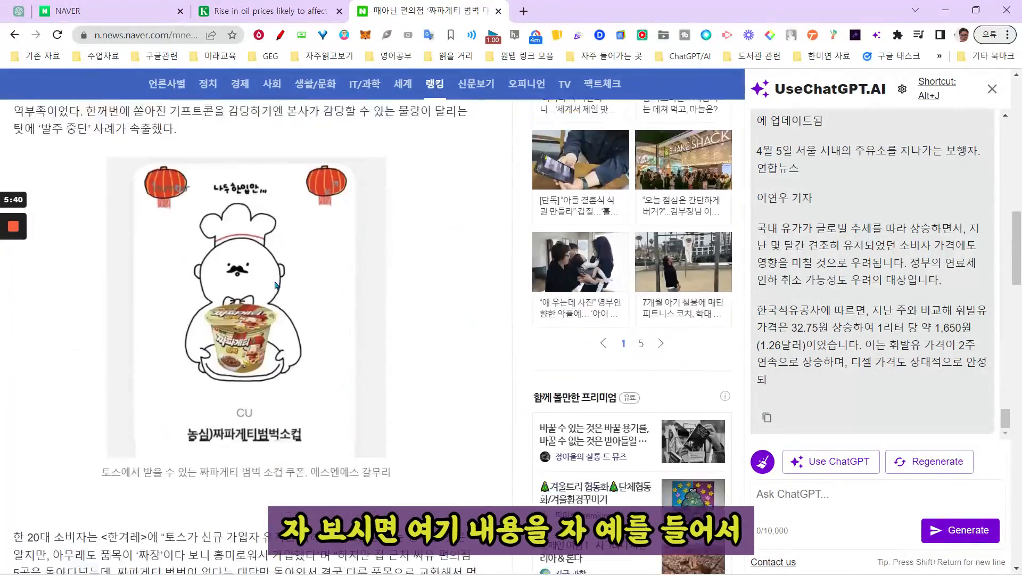
pyautogui.scroll(2, 162, 378)
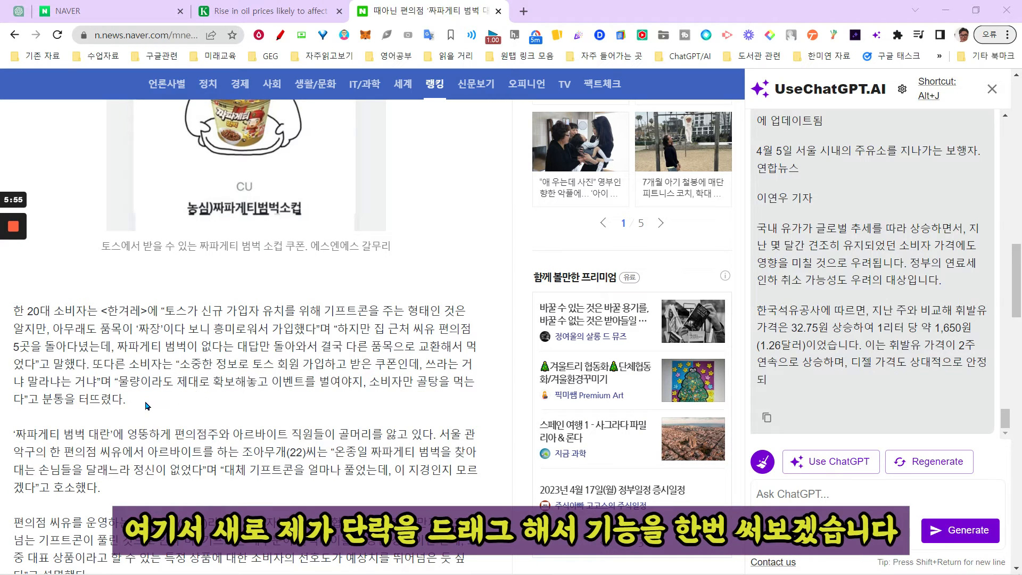
pyautogui.moveTo(148, 406); pyautogui.dragTo(13, 307)
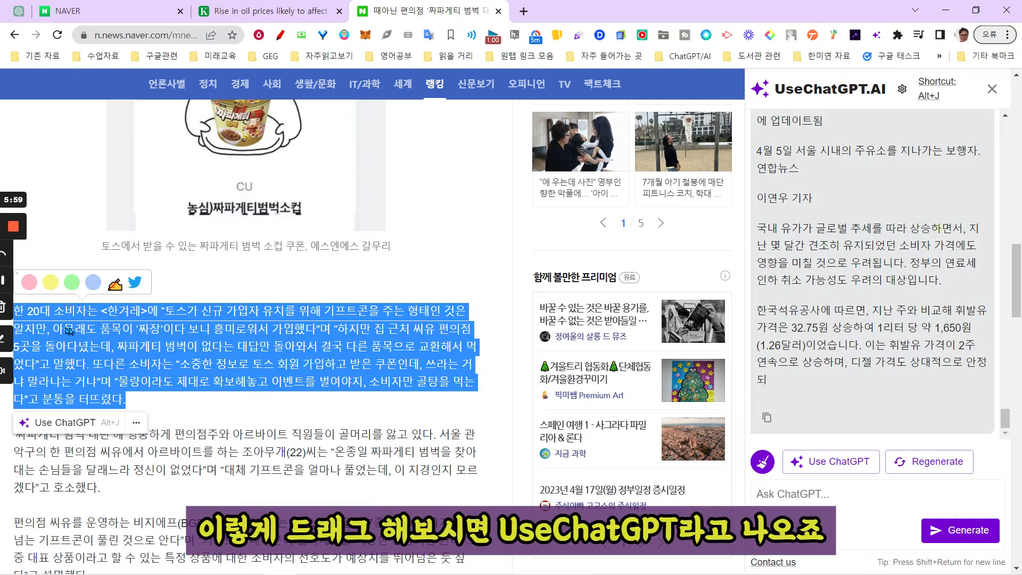
pyautogui.click(73, 429)
pyautogui.scroll(-4, 130, 298)
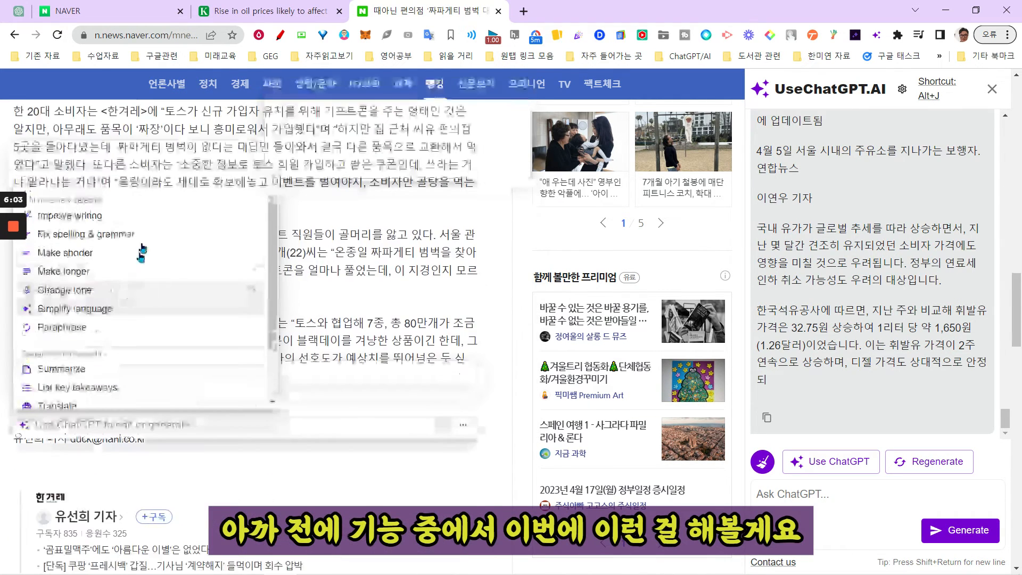
pyautogui.scroll(-1, 181, 266)
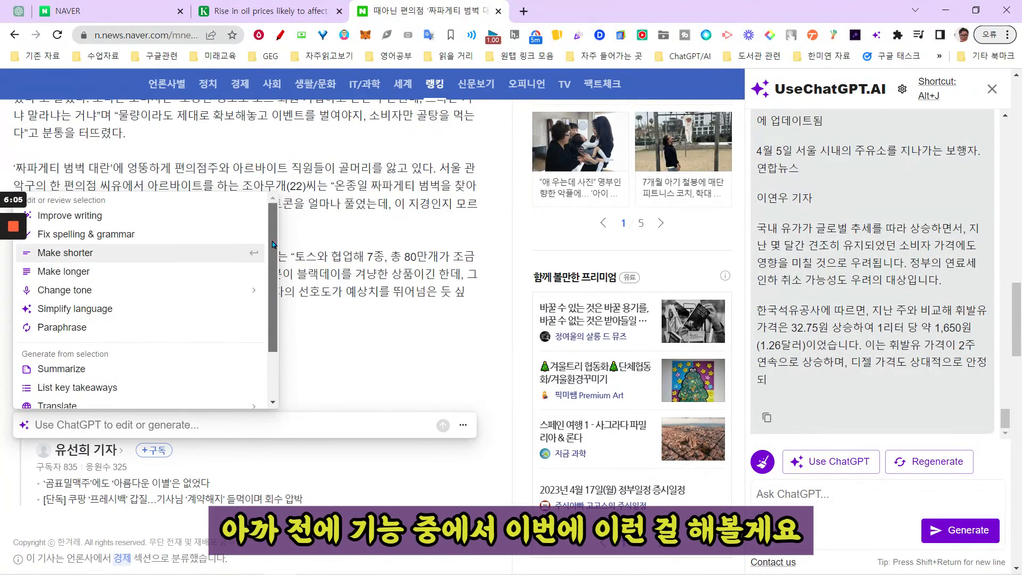
pyautogui.scroll(-2, 273, 245)
pyautogui.click(78, 362)
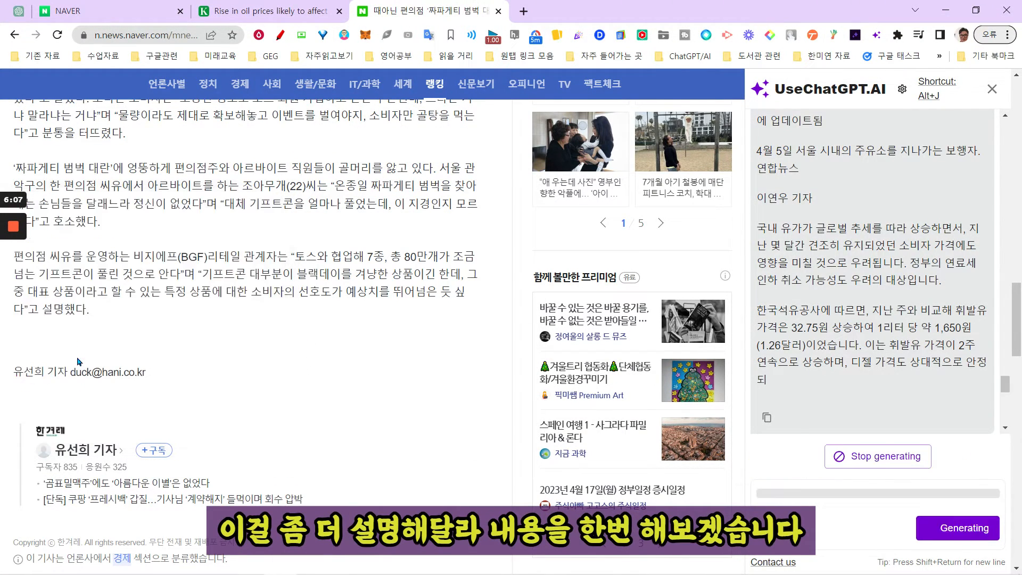
pyautogui.scroll(5, 905, 308)
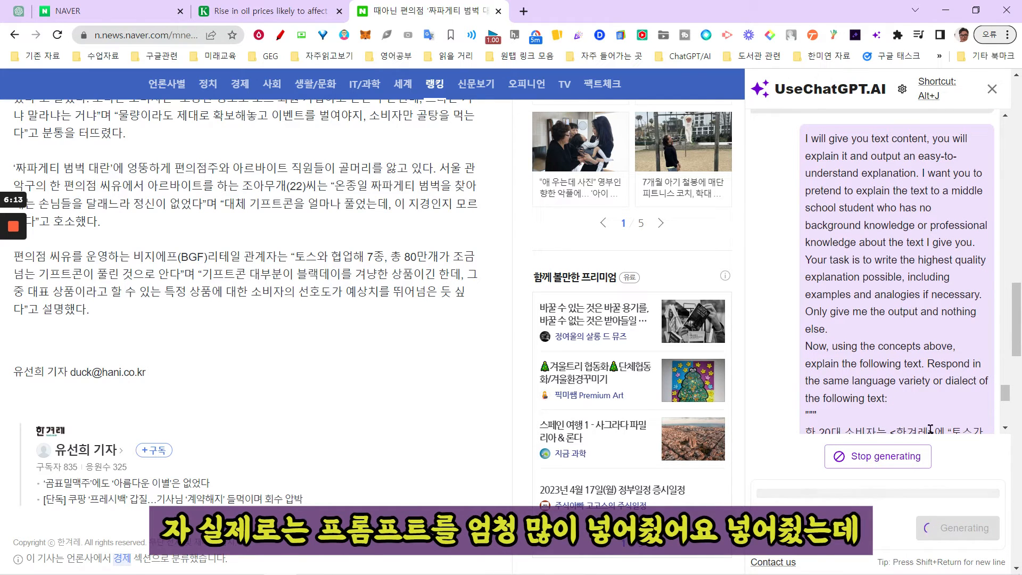
pyautogui.scroll(-10, 939, 354)
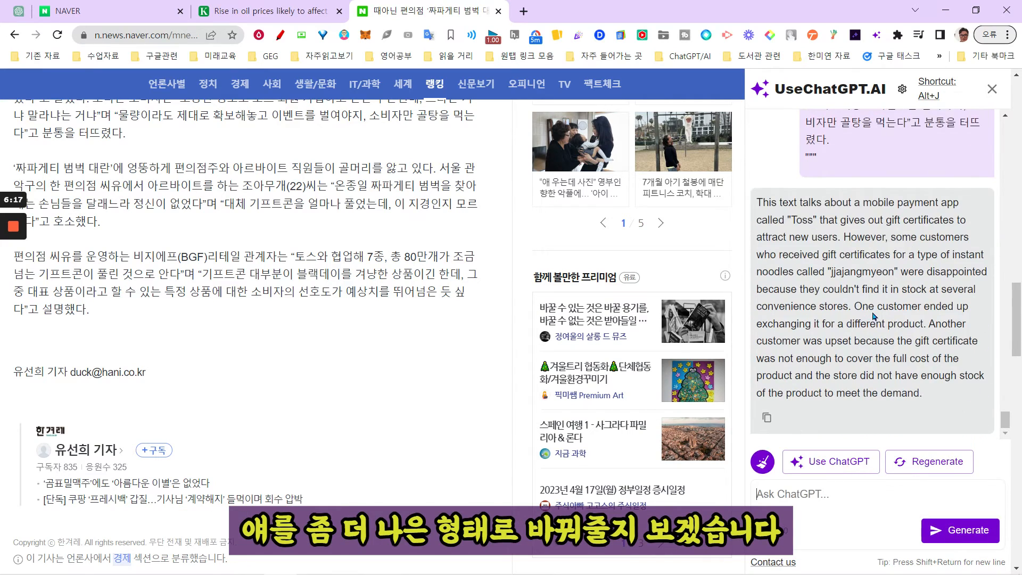
# Review the explanation prompt, its response-language instruction and the quoted Korean paragraph against the generated explanation
pyautogui.scroll(4, 871, 317)
pyautogui.scroll(-4, 860, 298)
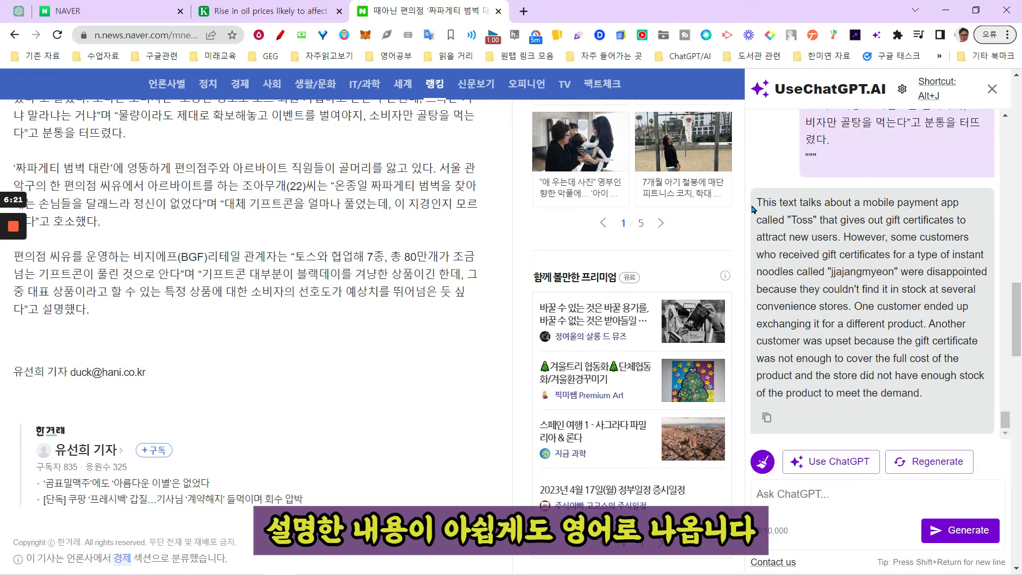
pyautogui.scroll(10, 908, 389)
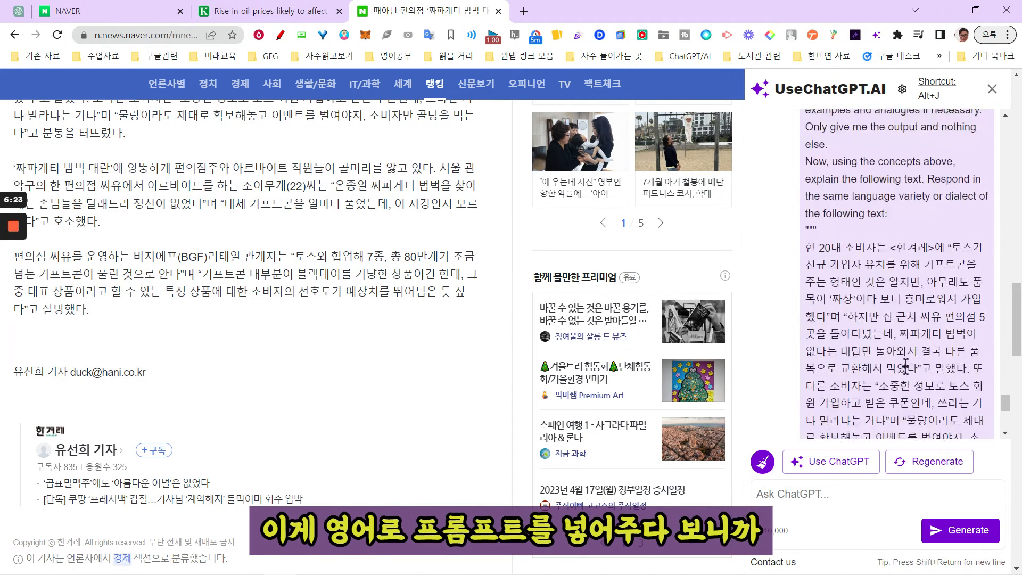
pyautogui.scroll(-6, 904, 326)
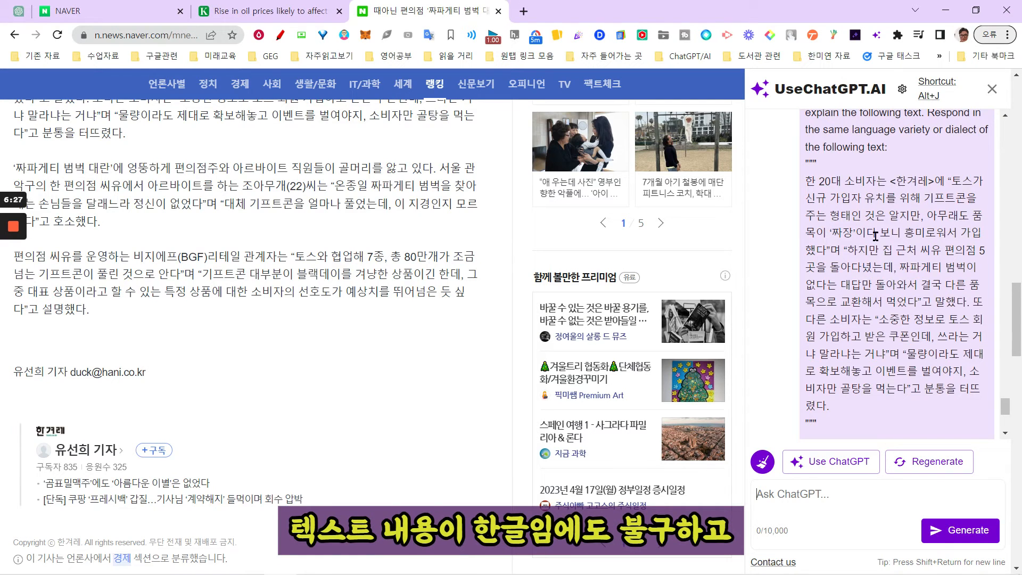
pyautogui.scroll(-5, 869, 251)
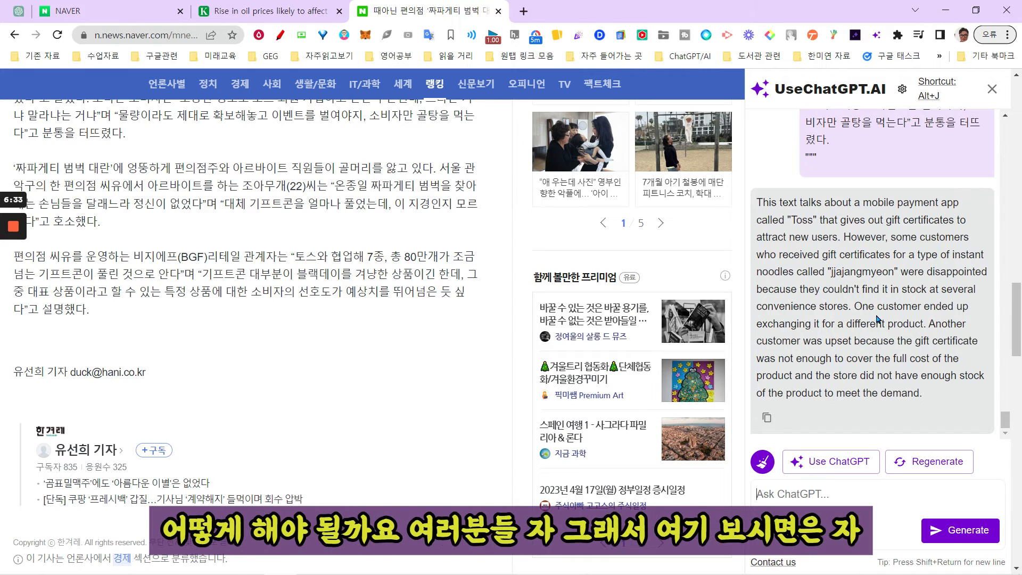
# Select the generated English explanation, have UseChatGPT translate it into Korean, and check the translation beside the article
pyautogui.moveTo(926, 399); pyautogui.dragTo(757, 197)
pyautogui.click(831, 462)
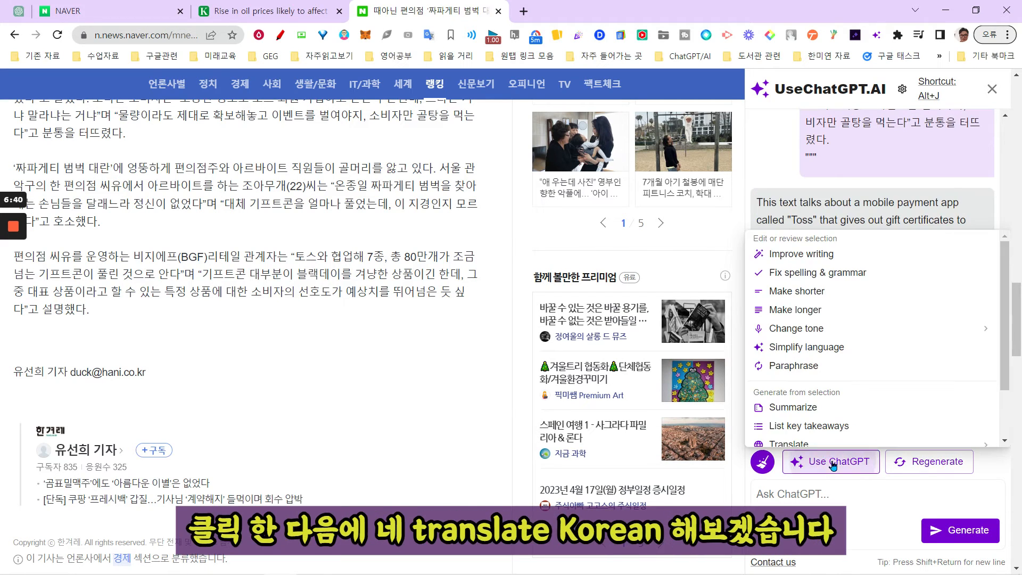
pyautogui.scroll(-1, 833, 394)
pyautogui.moveTo(823, 378)
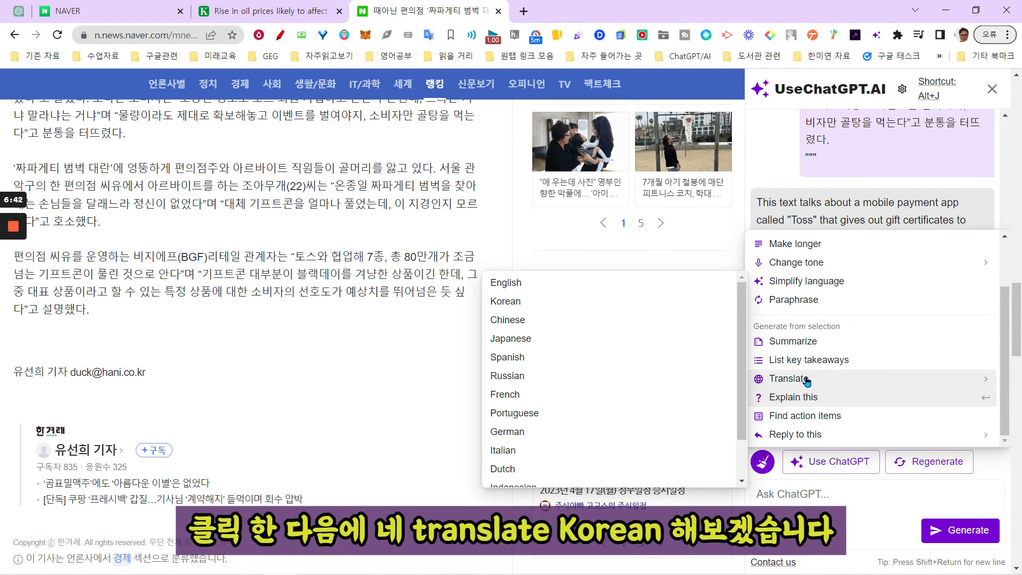
pyautogui.click(724, 299)
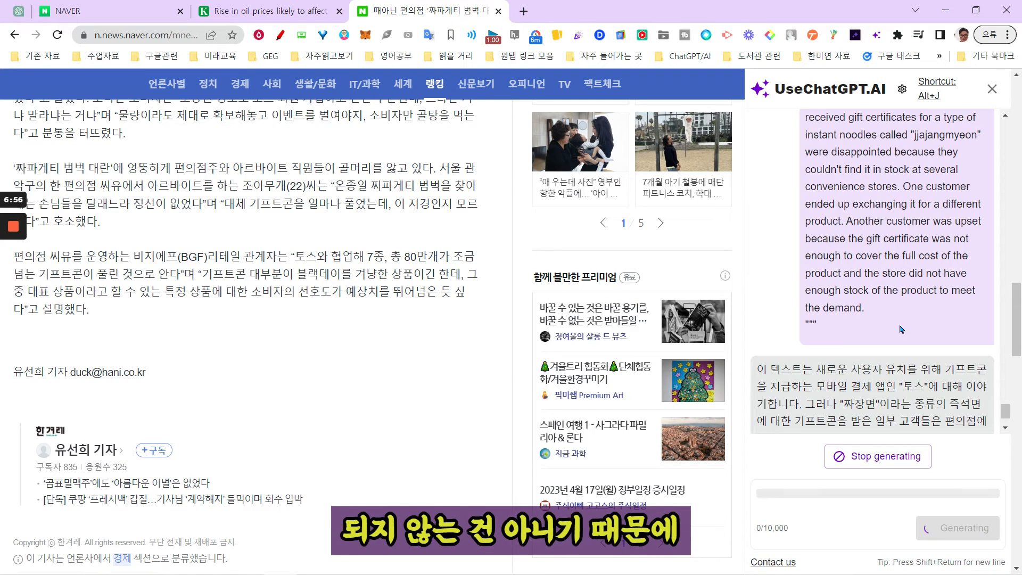
pyautogui.scroll(4, 899, 331)
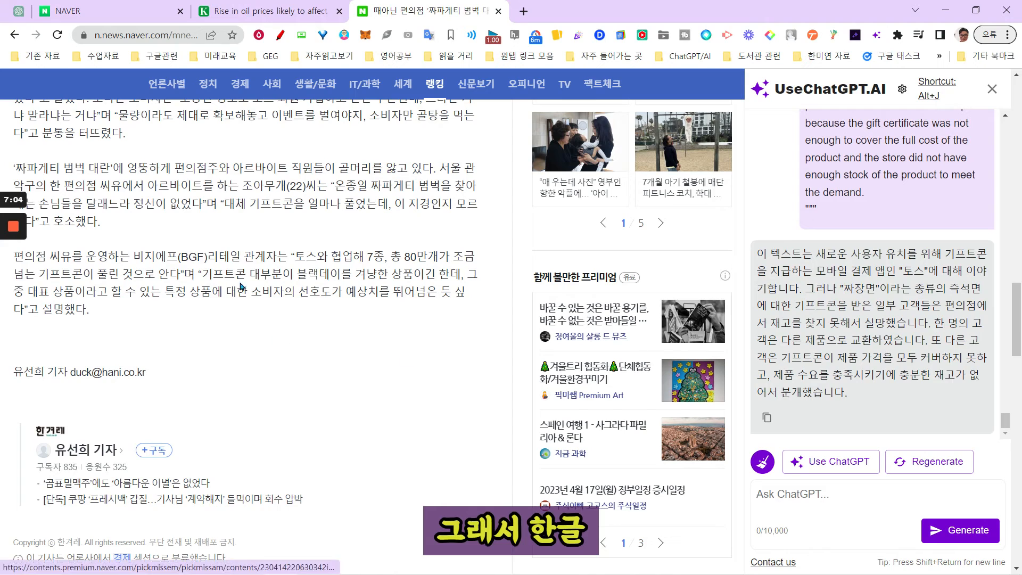
pyautogui.scroll(2, 194, 317)
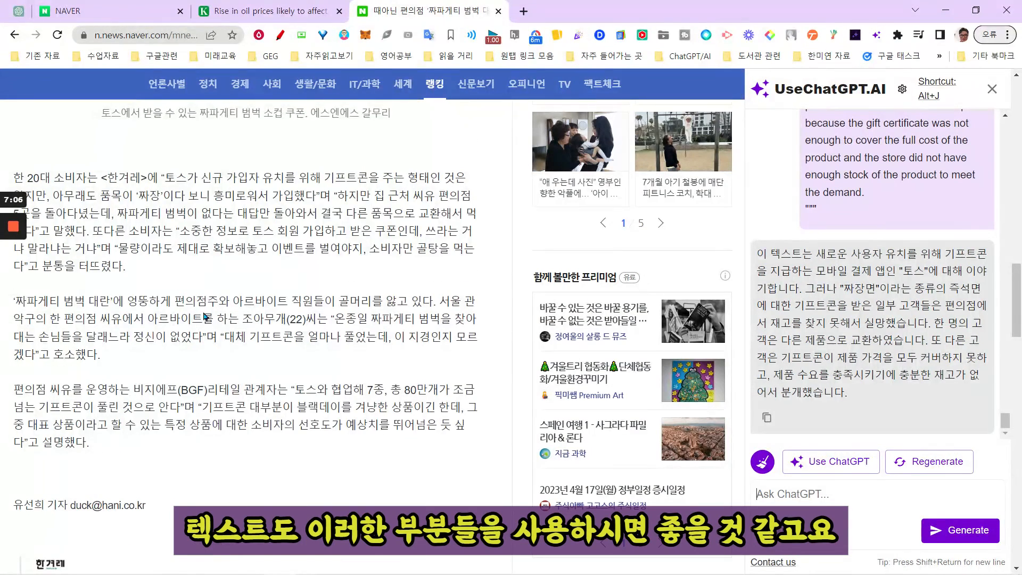
pyautogui.scroll(1, 195, 318)
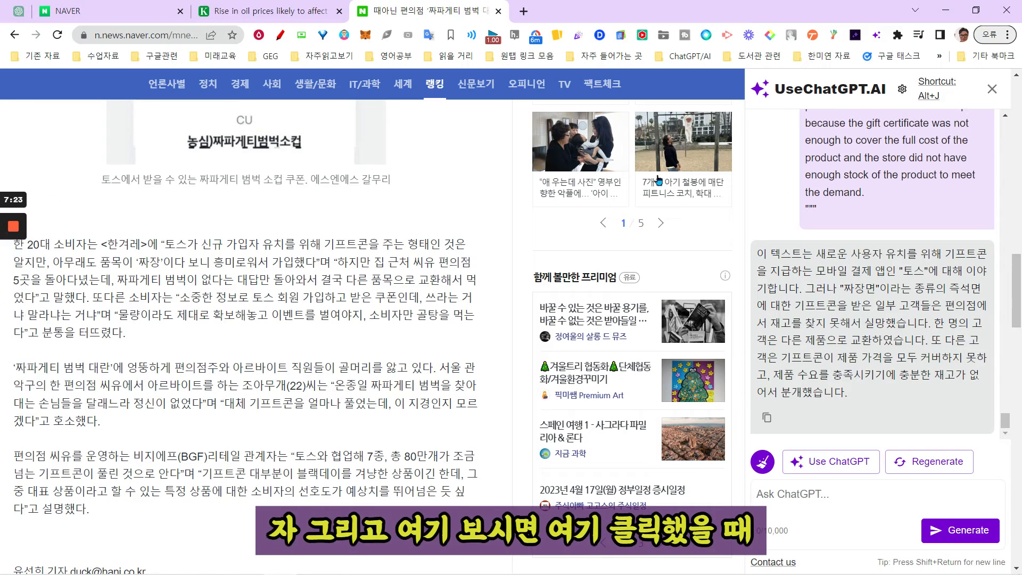
# Close the UseChatGPT.AI sidebar, then toggle it open and closed once more
pyautogui.click(876, 36)
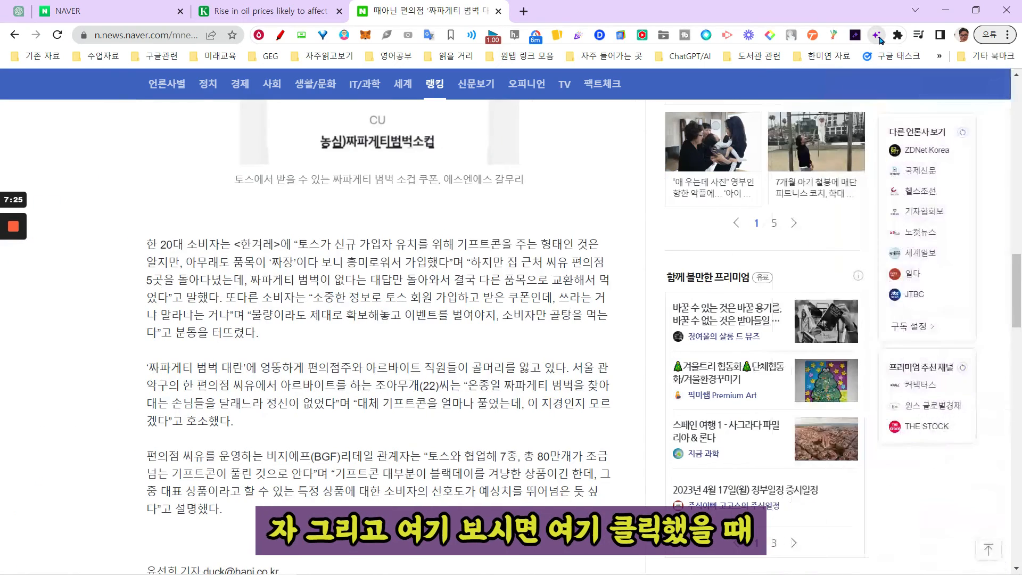
pyautogui.click(876, 35)
pyautogui.click(877, 36)
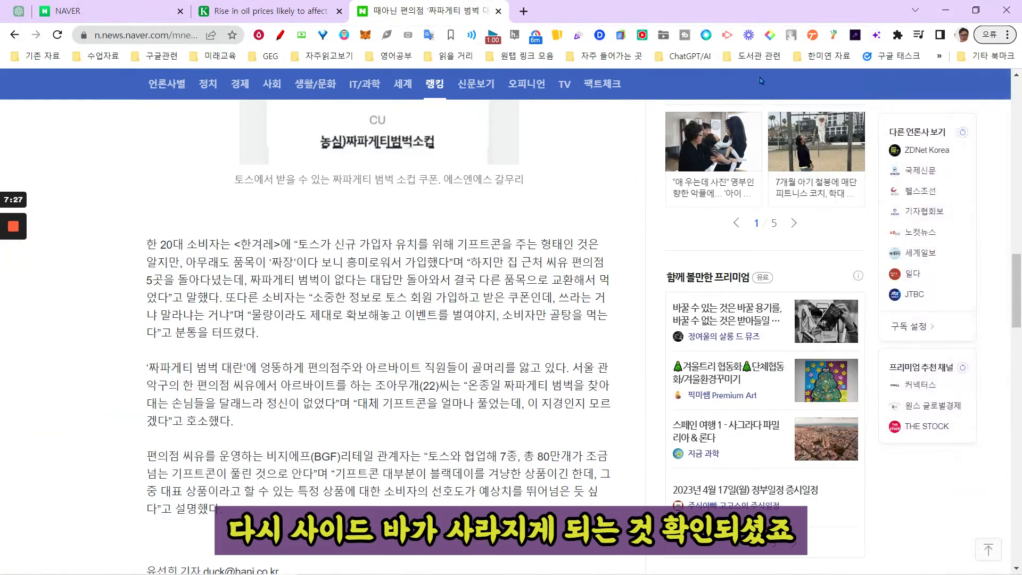
# Open the UseChatGPT.AI extension settings and switch the appearance to Dark
pyautogui.rightClick(876, 35)
pyautogui.click(865, 126)
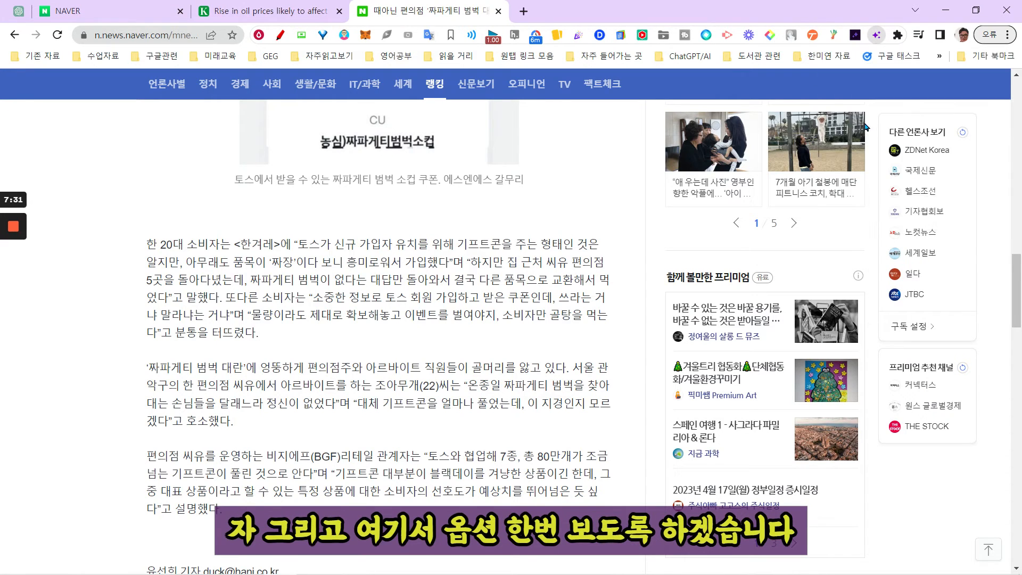
pyautogui.click(353, 164)
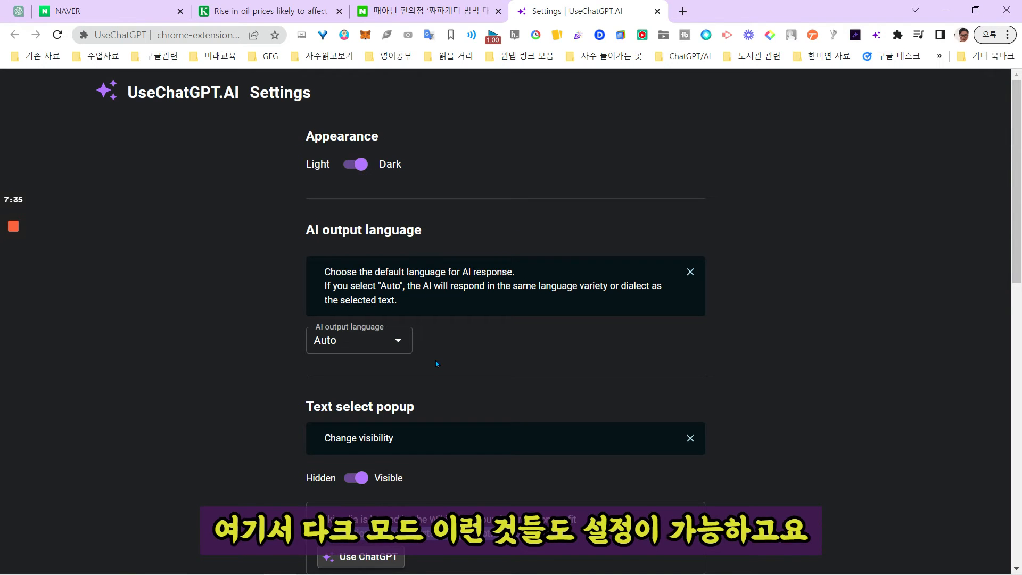
# Set the AI output language to 한국어 in the UseChatGPT.AI settings
pyautogui.click(397, 340)
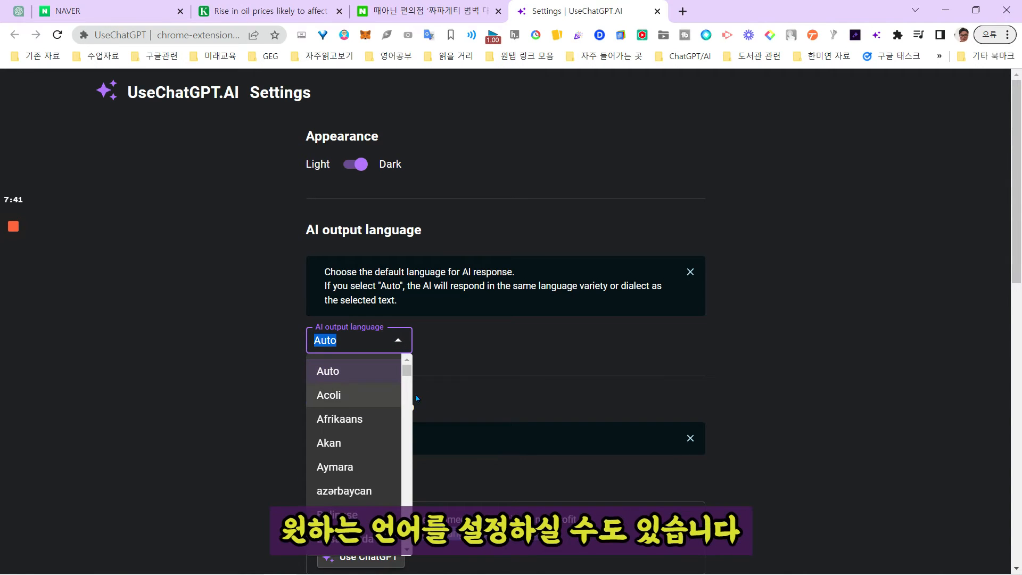
pyautogui.moveTo(406, 375); pyautogui.dragTo(394, 480)
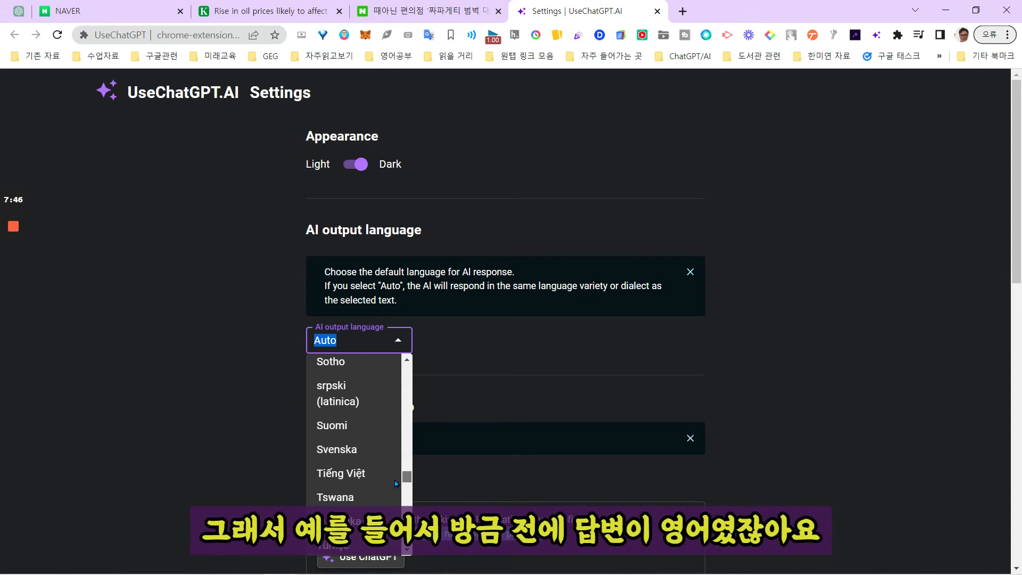
pyautogui.moveTo(394, 480); pyautogui.dragTo(395, 469)
pyautogui.scroll(15, 395, 468)
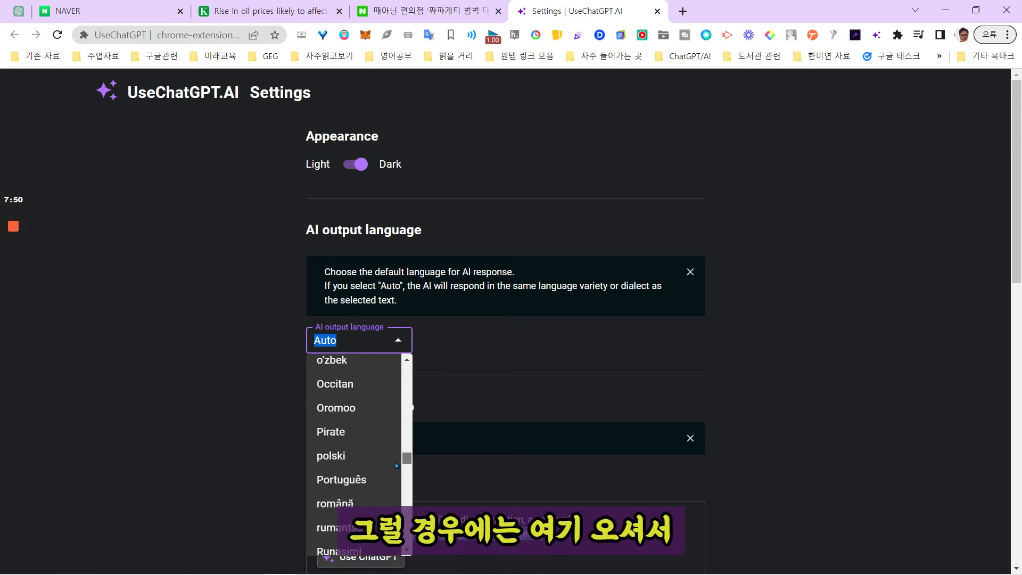
pyautogui.scroll(3, 399, 441)
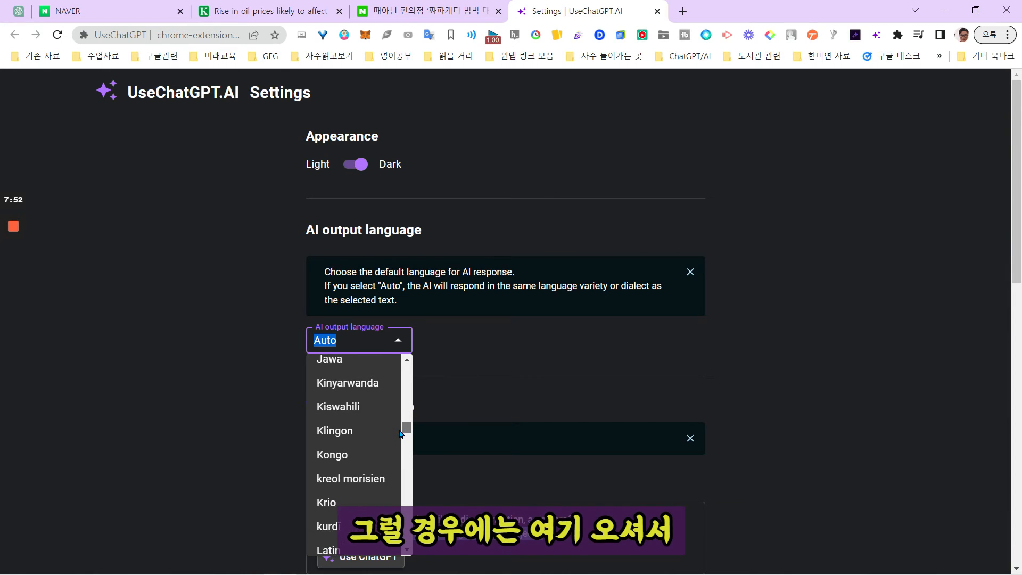
pyautogui.scroll(3, 401, 430)
pyautogui.scroll(-4, 402, 424)
pyautogui.scroll(-15, 401, 437)
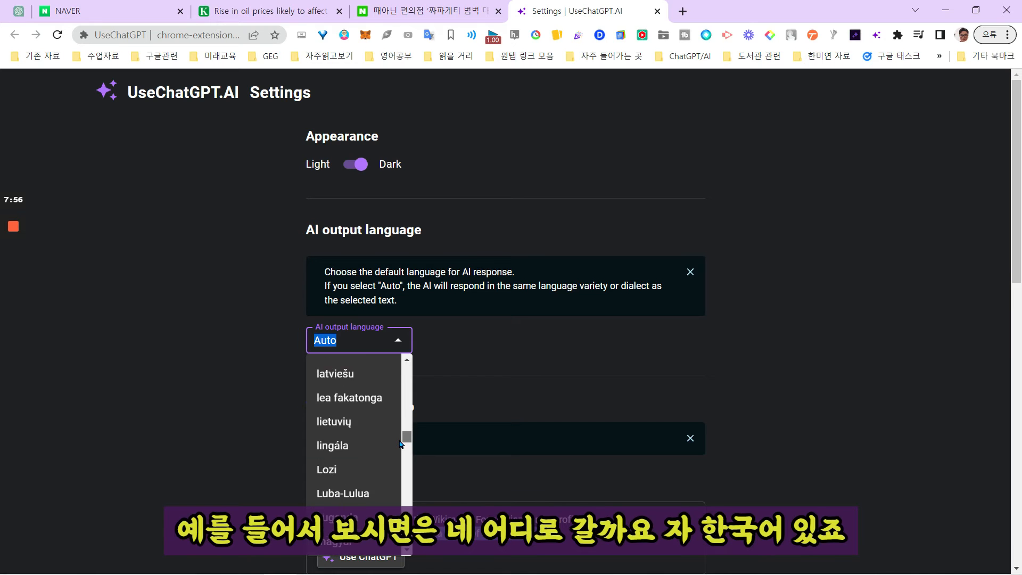
pyautogui.scroll(-15, 397, 483)
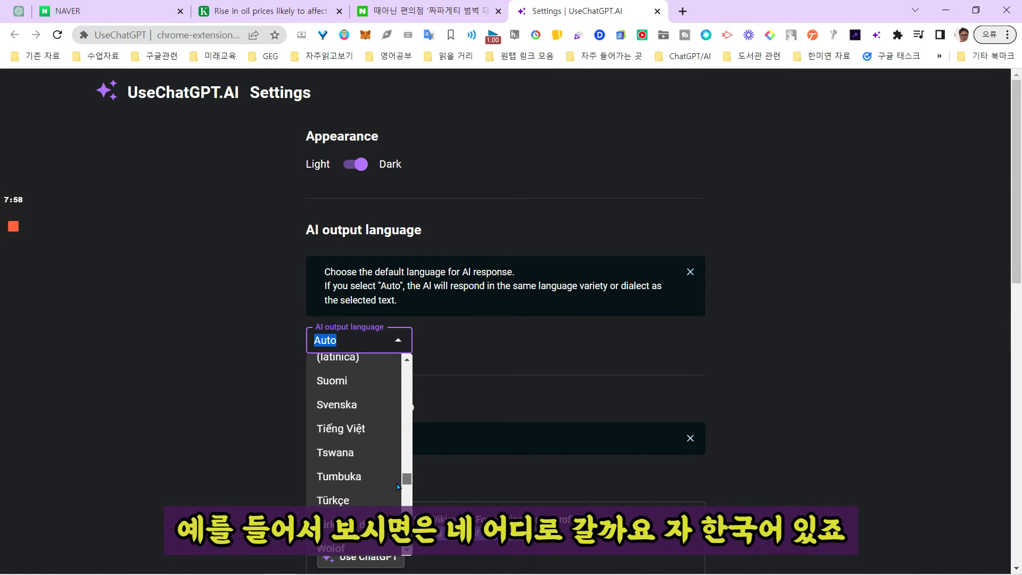
pyautogui.scroll(-6, 354, 452)
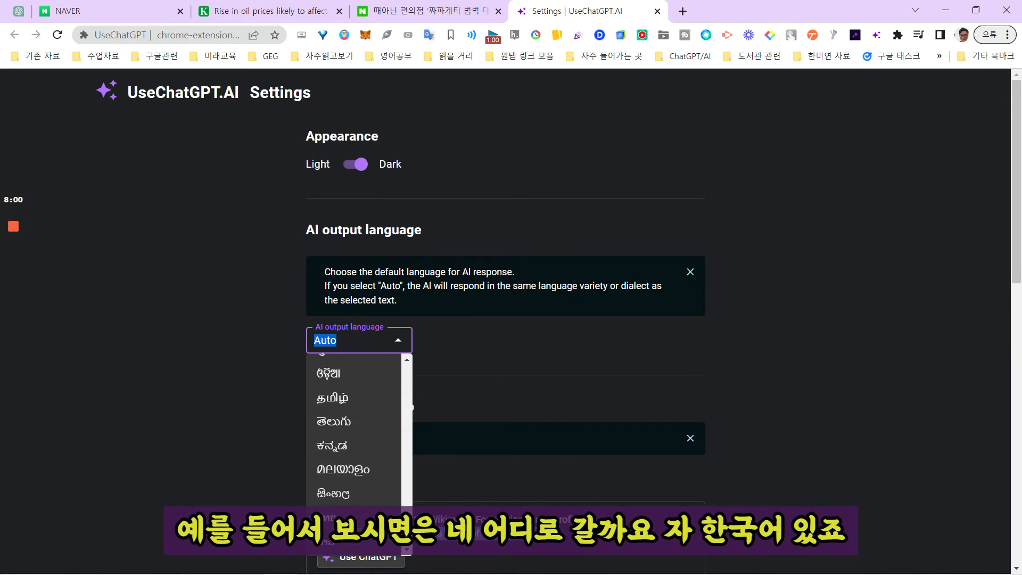
pyautogui.click(365, 406)
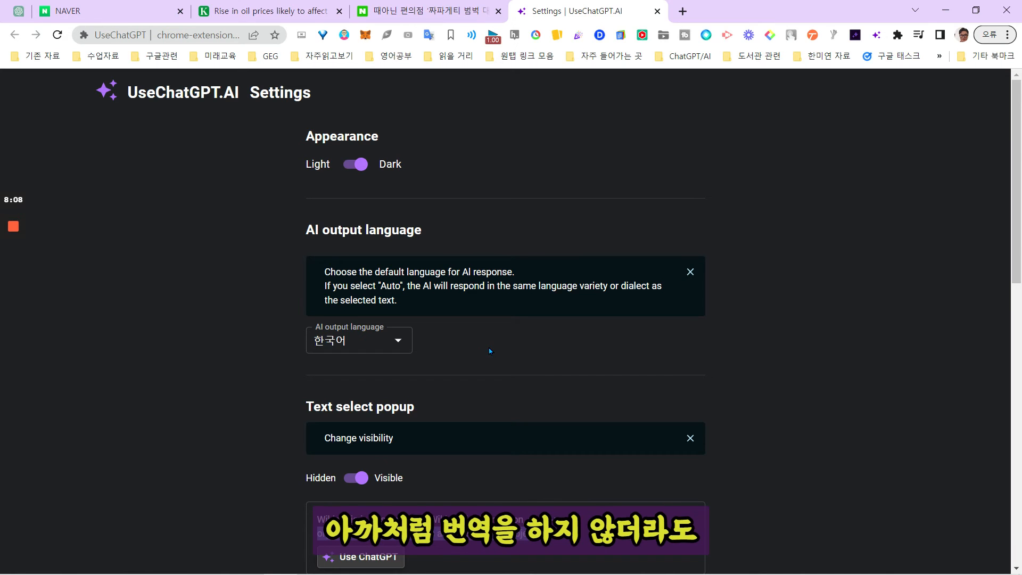
# Review the text select popup visibility and the editable menu options, including the Change tone and Translate groups
pyautogui.scroll(-5, 821, 348)
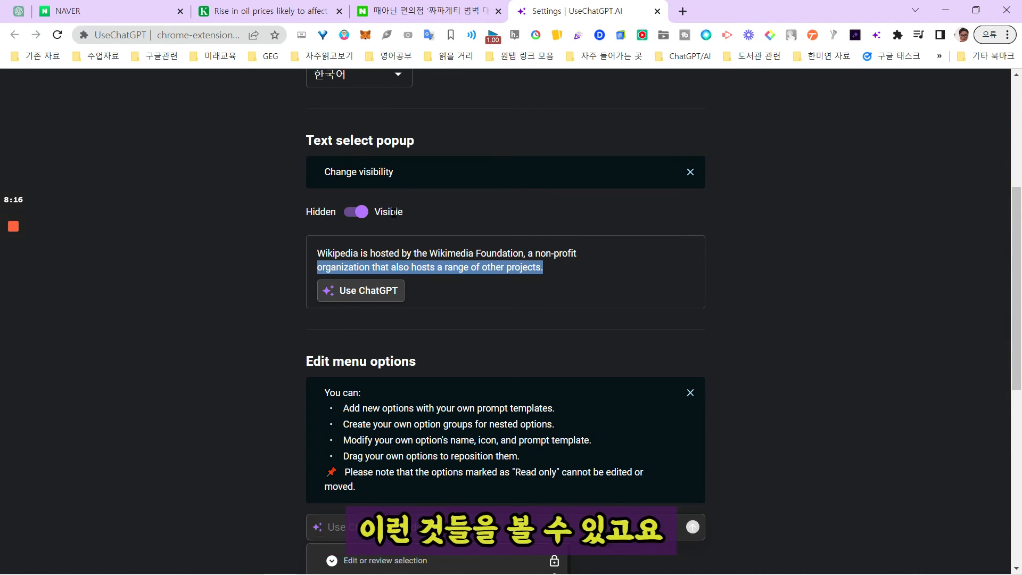
pyautogui.scroll(-6, 475, 228)
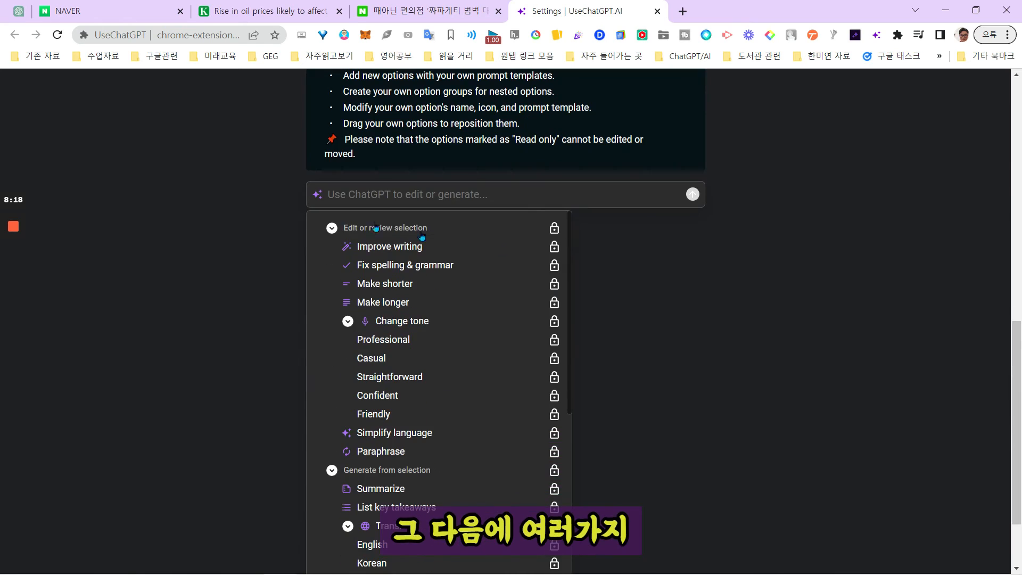
pyautogui.scroll(-3, 532, 266)
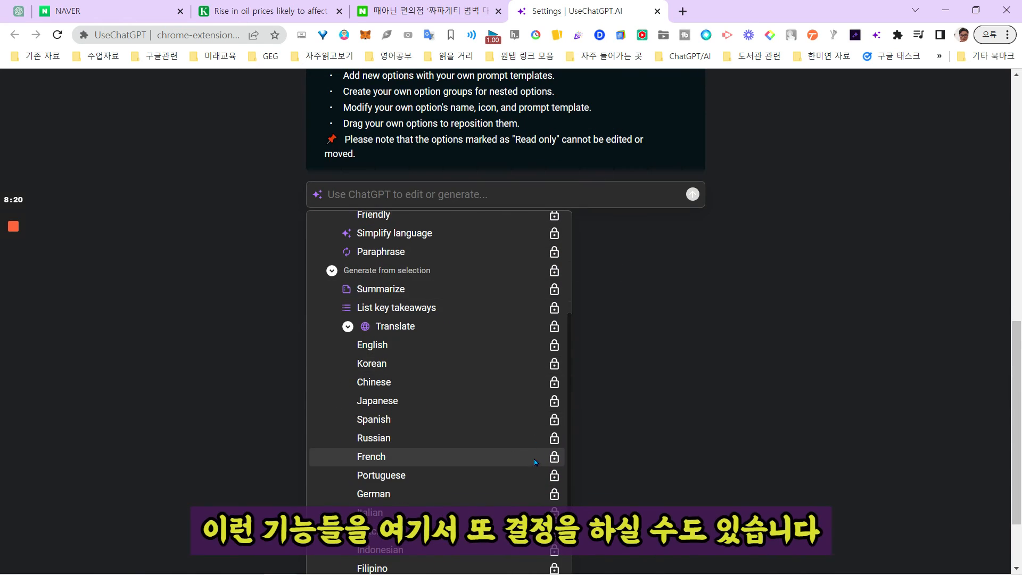
pyautogui.scroll(-2, 532, 384)
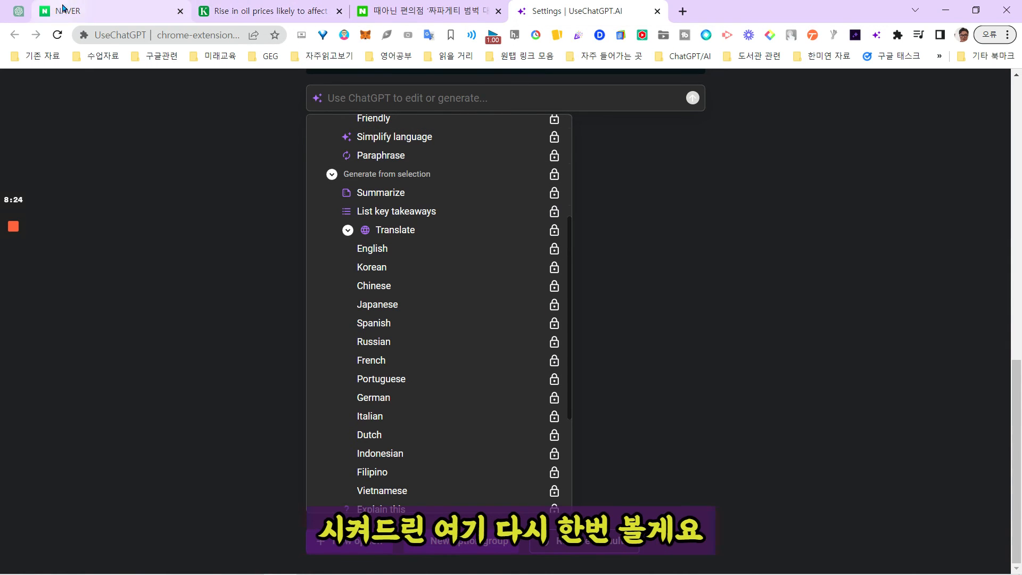
# Open the UseChatGPT.AI page in the Chrome Web Store from the extension and read through its overview
pyautogui.rightClick(876, 35)
pyautogui.click(880, 59)
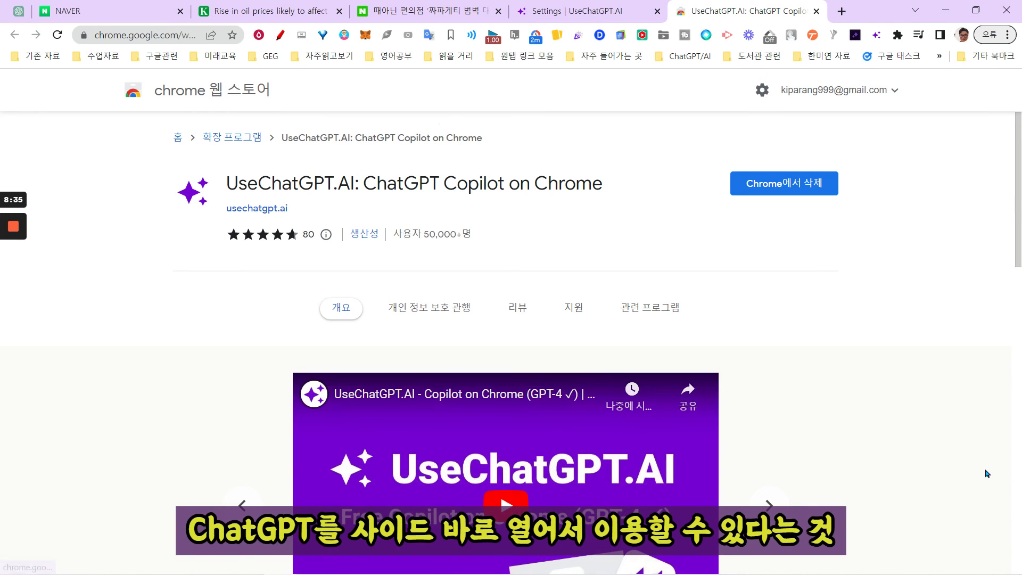
pyautogui.scroll(-9, 361, 263)
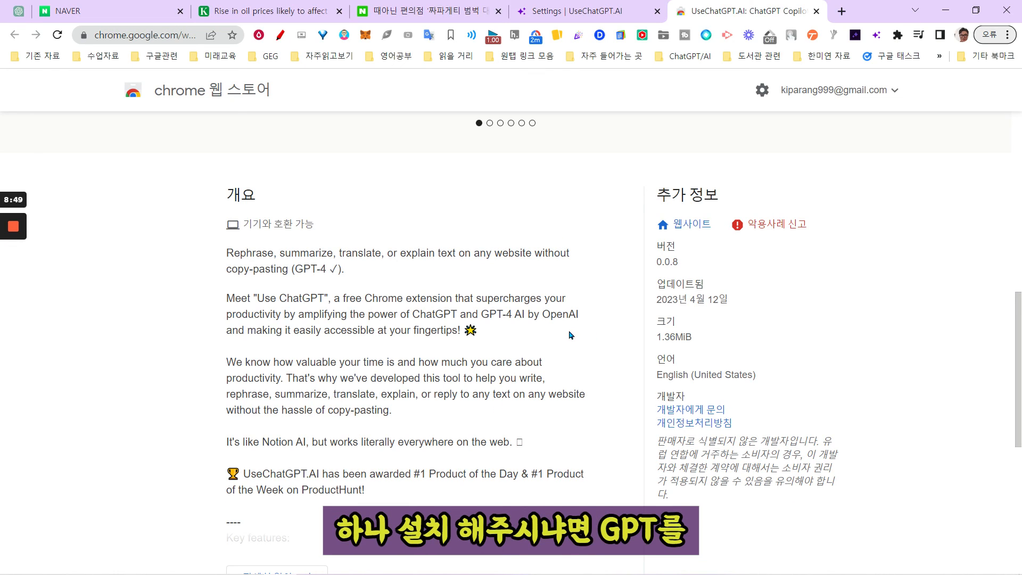
pyautogui.scroll(10, 569, 336)
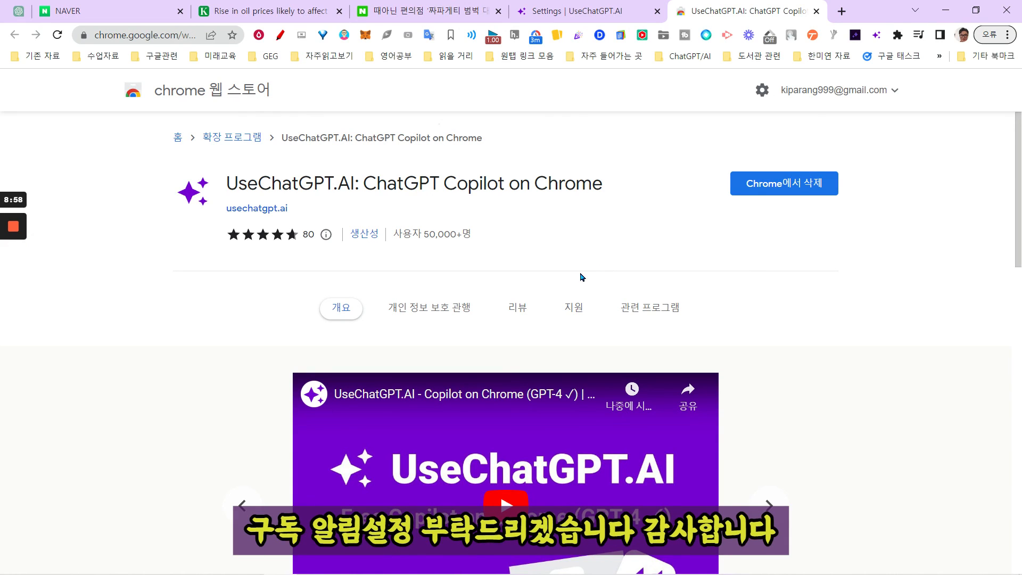
pyautogui.click(14, 226)
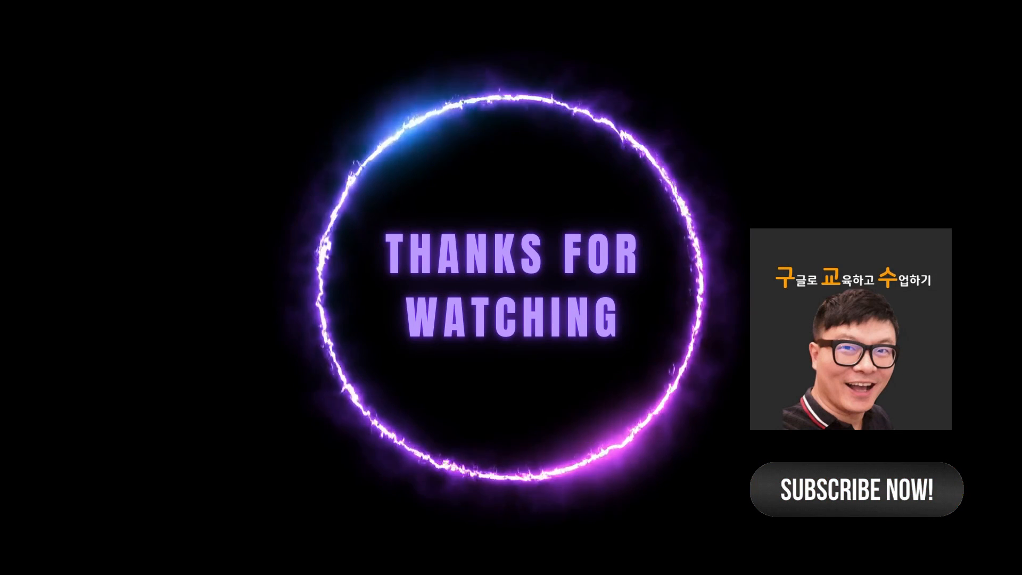